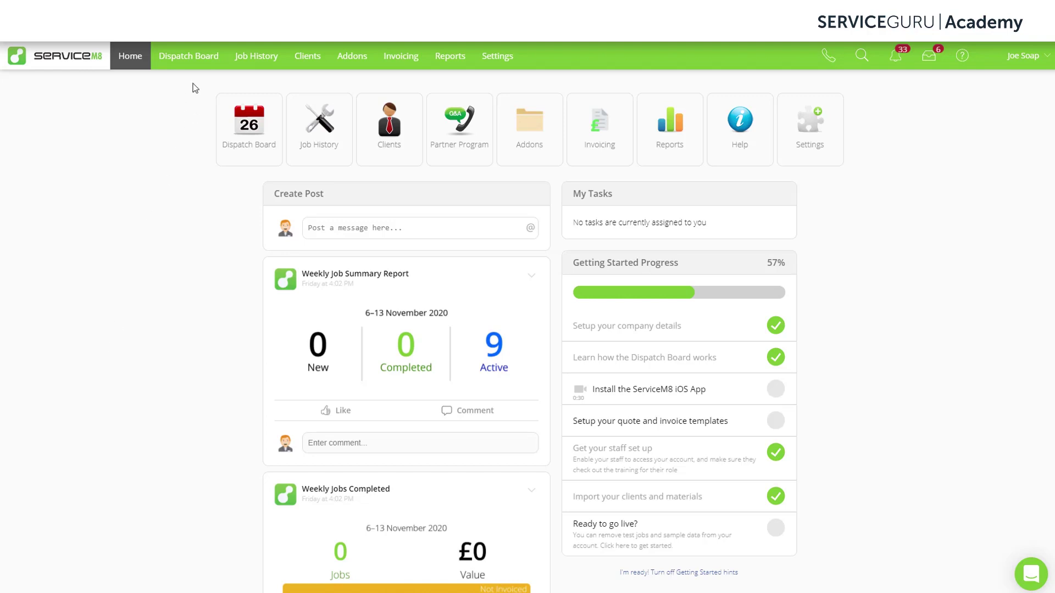
Step: Create a new job on the Dispatch Board for customer Buns In The Oven with the description New Oven
click(197, 64)
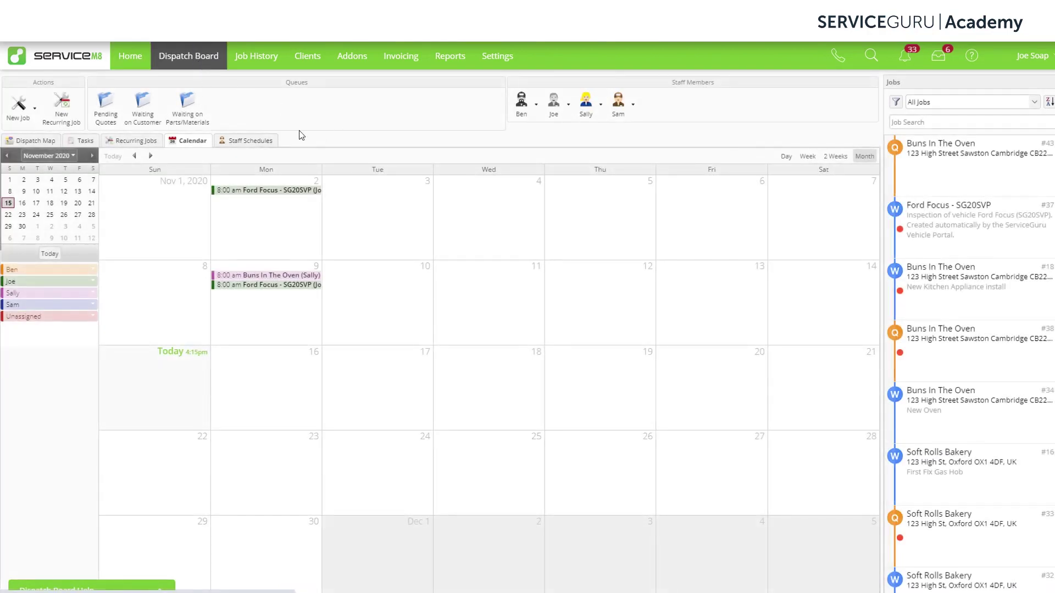
click(19, 105)
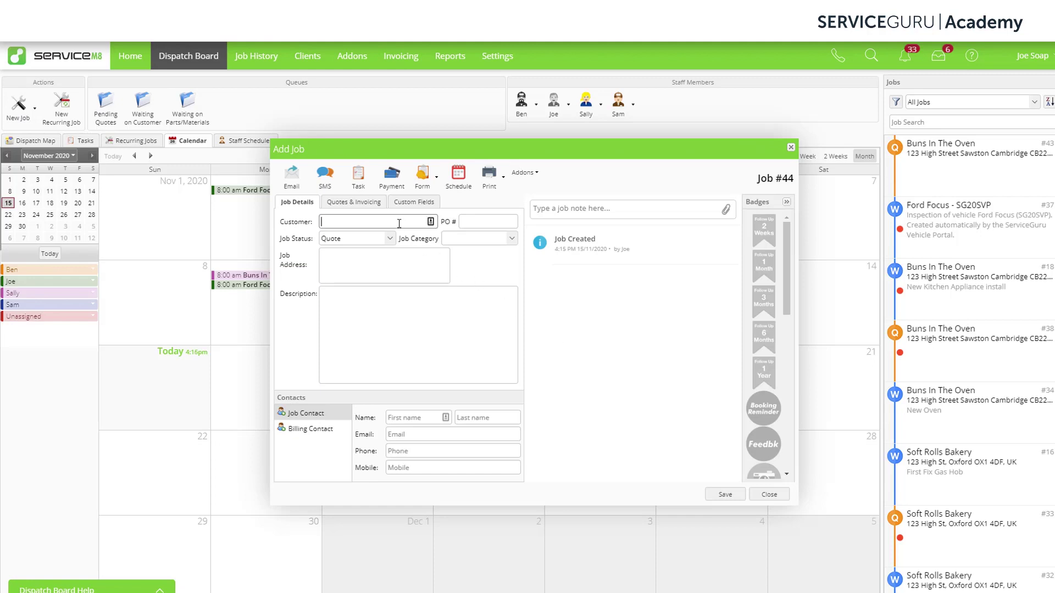
text(buns)
click(388, 249)
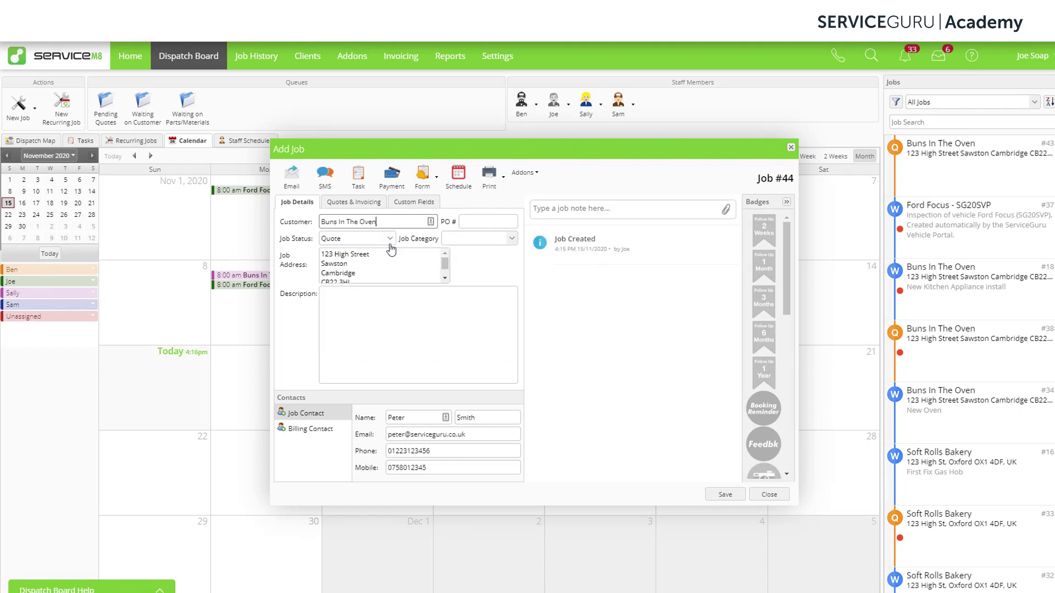
click(384, 324)
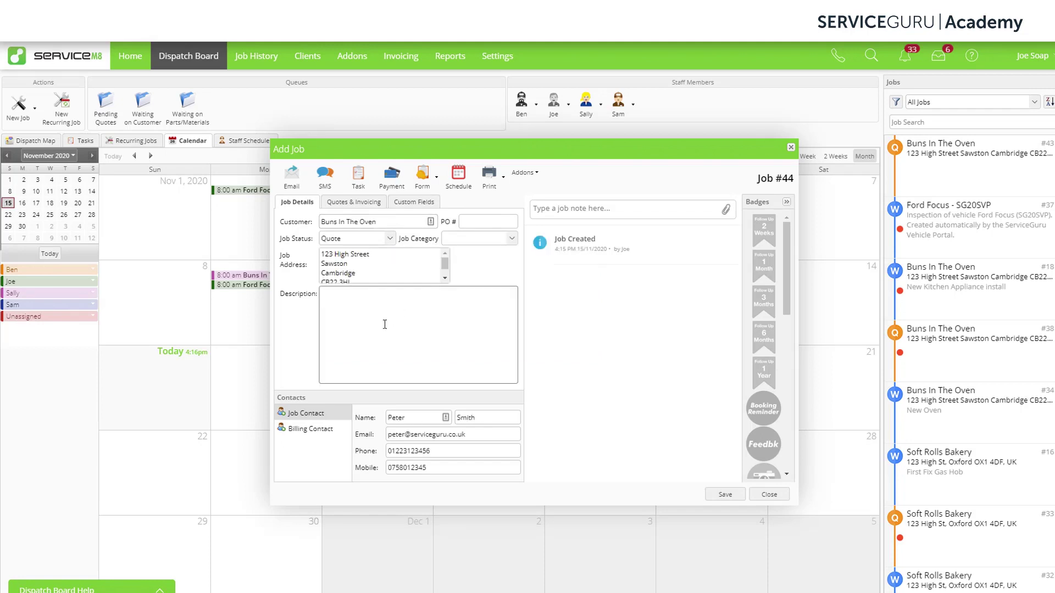
text(New Oven)
Step: Add the STD Labour item to the job's quote materials and set its quantity to 1.5
click(354, 202)
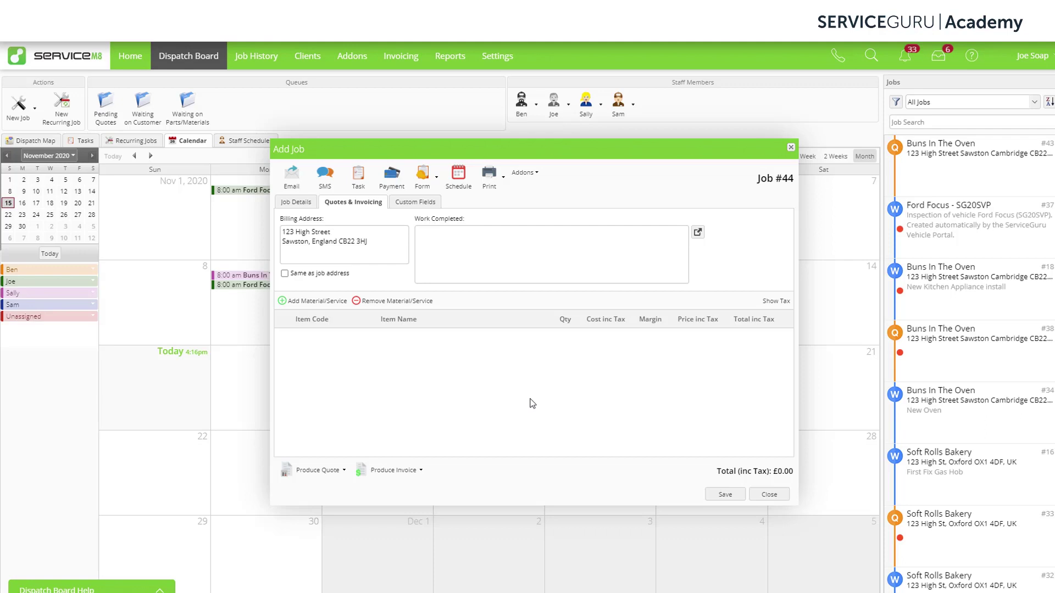
click(336, 305)
text(std)
click(394, 355)
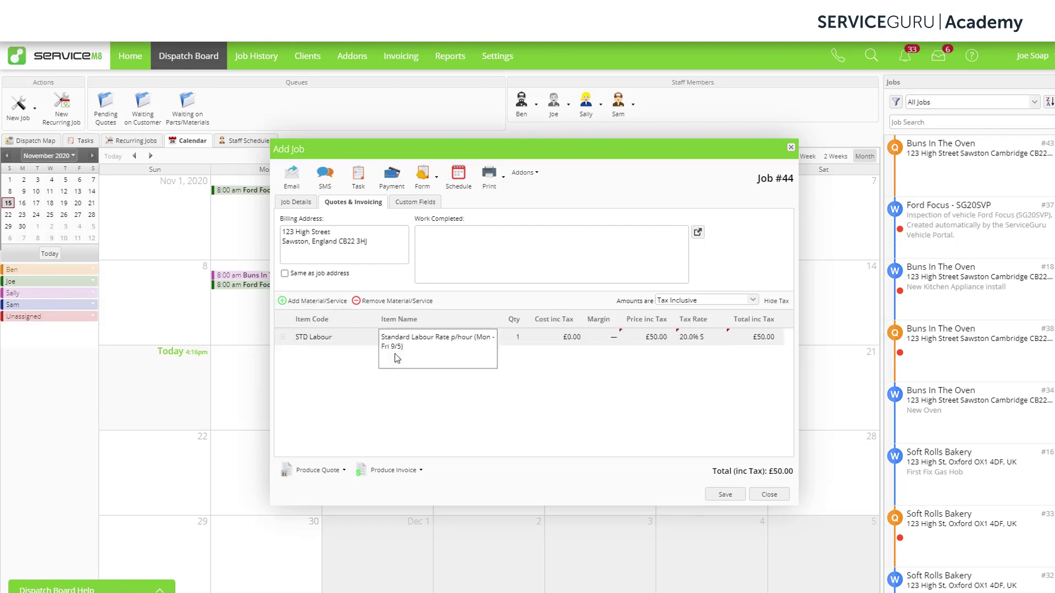
click(522, 343)
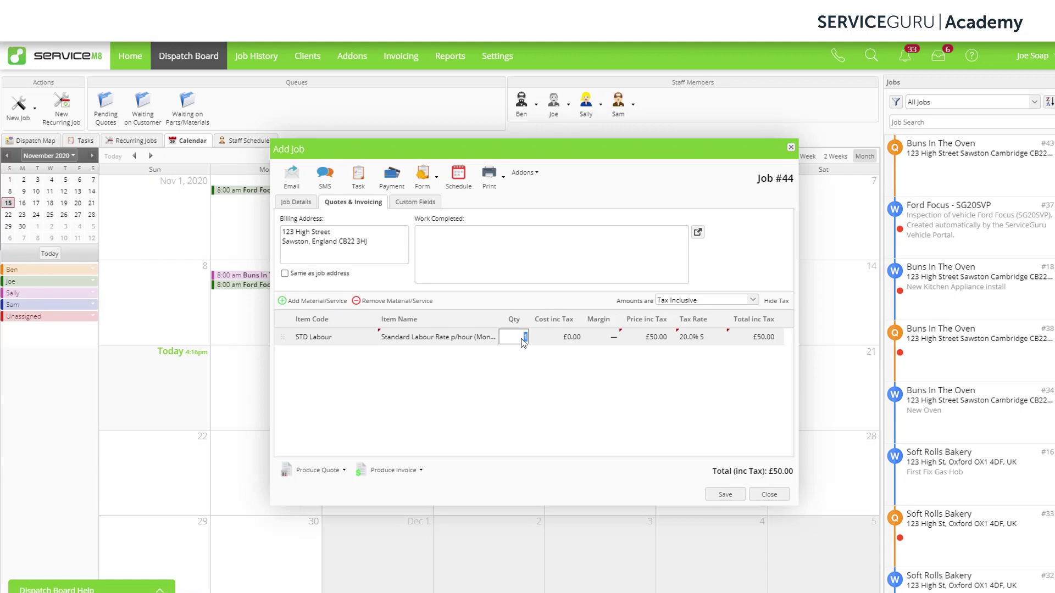
text(1.5)
click(566, 388)
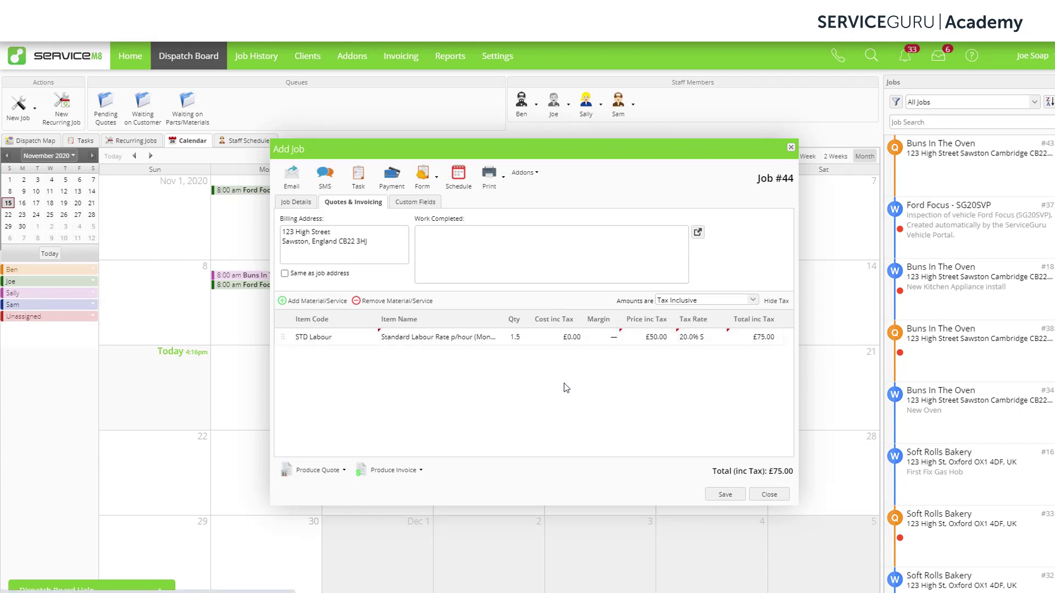
Step: Add the Elec_Oven_1 (New Electric Oven Options) and AMP01 (Appliance Maintenance Plan) items to the job's quote
click(333, 302)
text(elec)
click(354, 374)
click(509, 422)
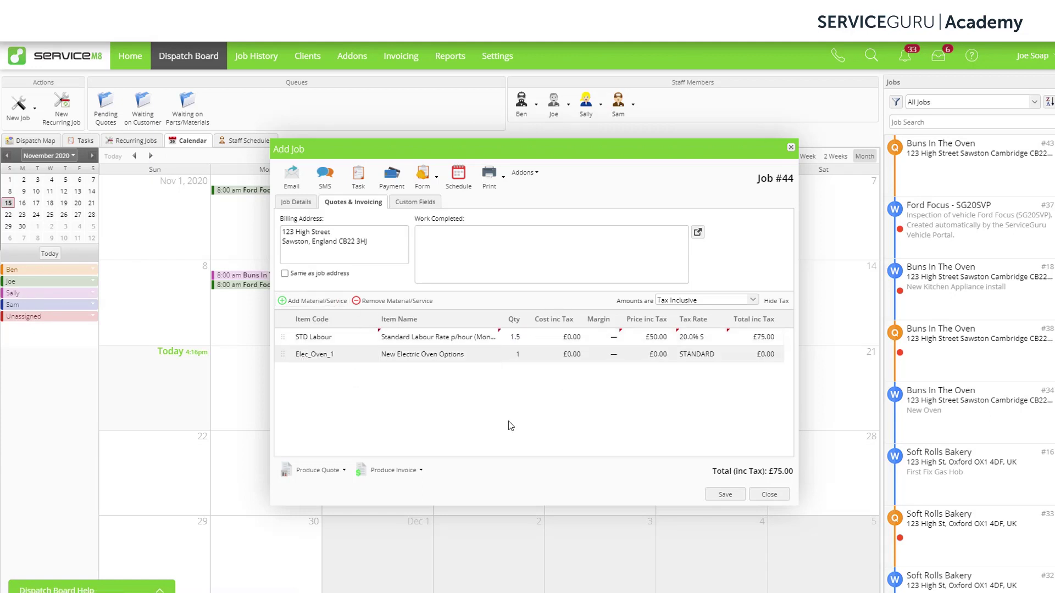
click(324, 302)
text(amp)
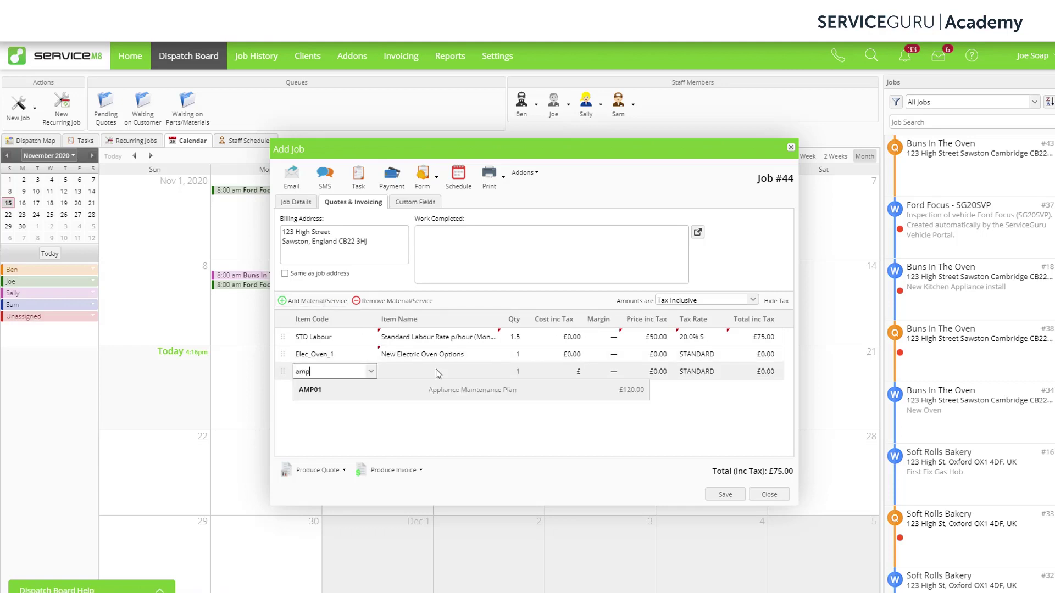
click(476, 390)
Step: Add the Oven_Extras (Oven Additional Extras) item as another line on the job's quote
click(326, 302)
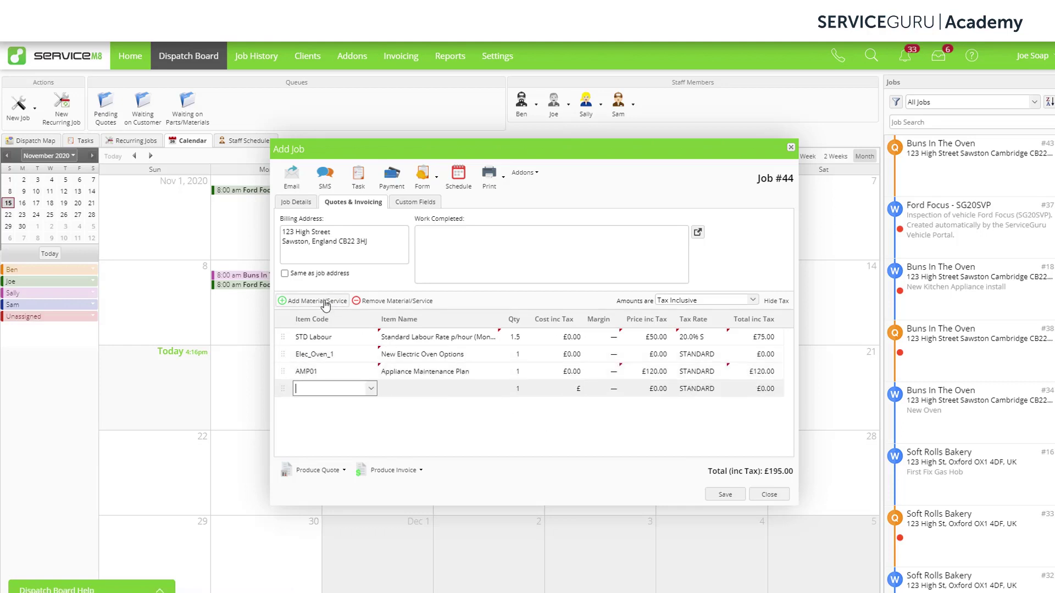
text(en_Ext)
click(503, 409)
click(539, 443)
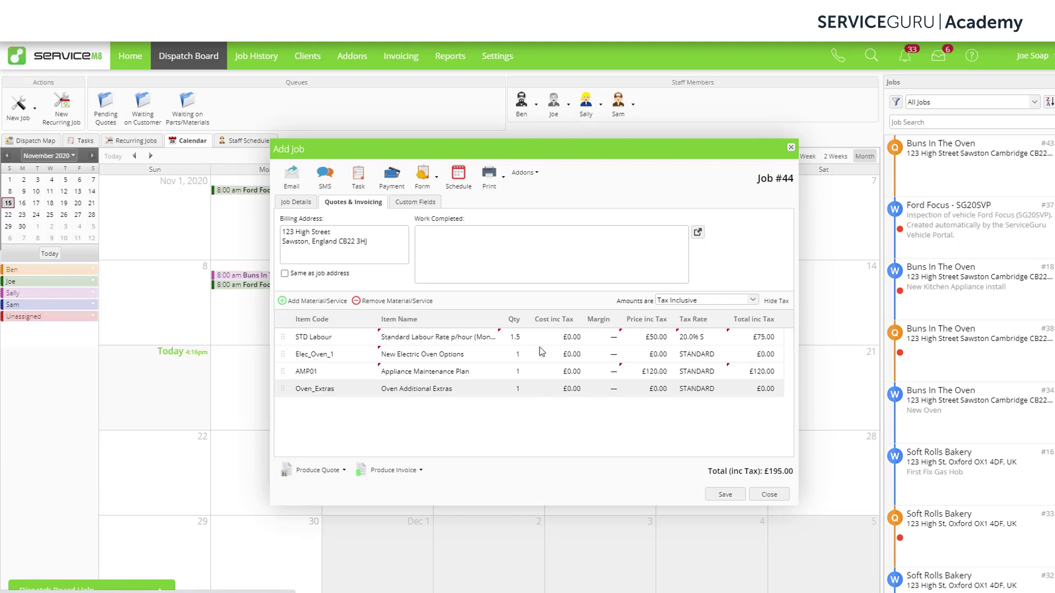
Step: In the Advanced Quoting addon, preselect the Standard Labour Rate and toggle the New Electric Oven Options line visible and back to hidden
click(524, 172)
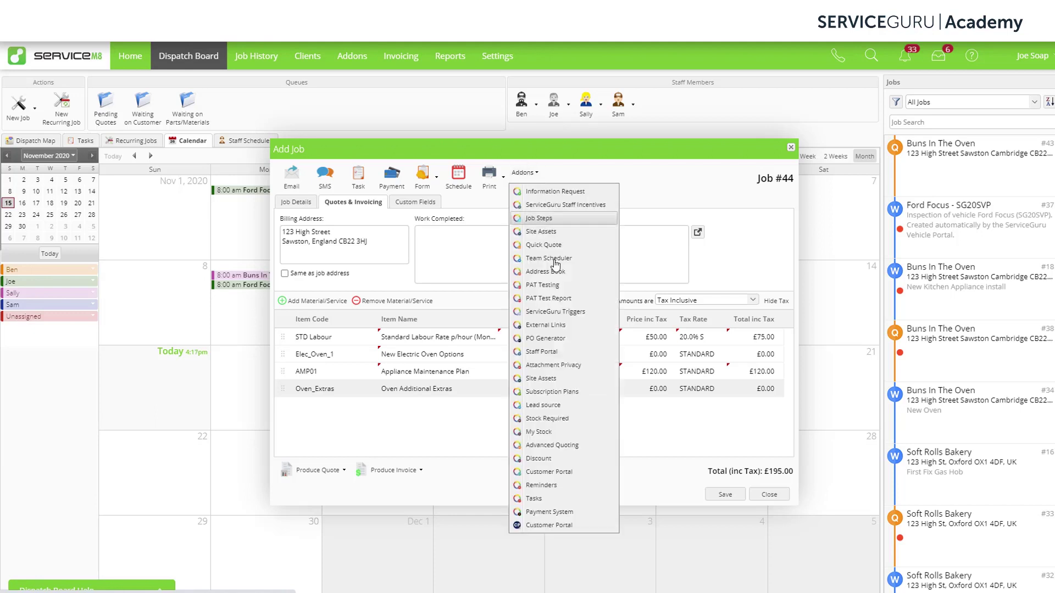
click(573, 444)
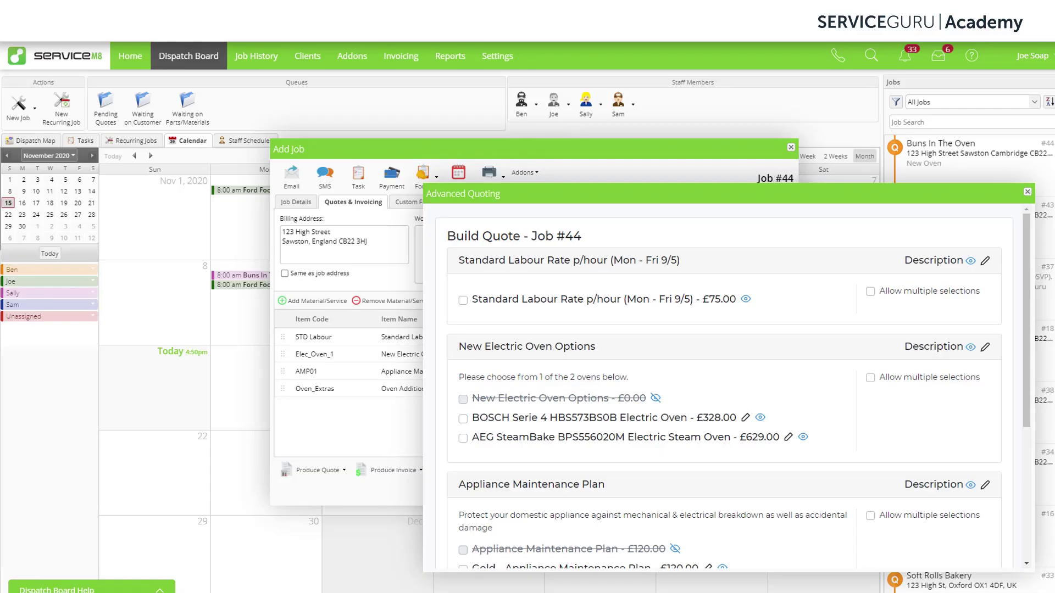
click(462, 300)
click(656, 398)
click(656, 398)
Step: Set the price of the BOSCH Serie 4 HBS573BS0B Electric Oven option to £412
click(746, 420)
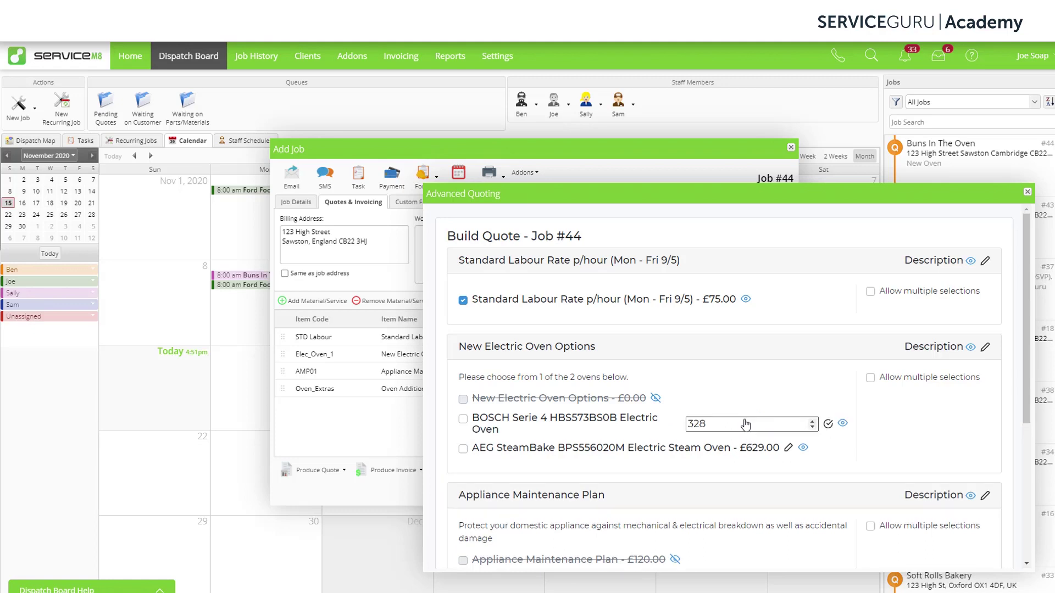
key(ctrl+a)
text(412)
click(828, 425)
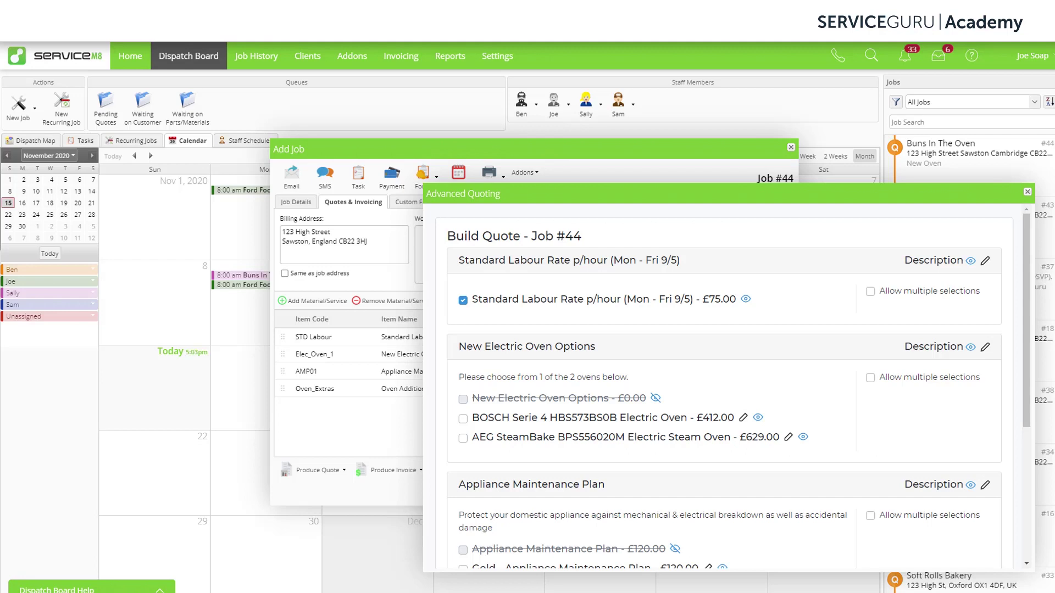
Step: Hide and show the Appliance Maintenance Plan description again, and open its text for editing
scroll(978, 437, down, 5)
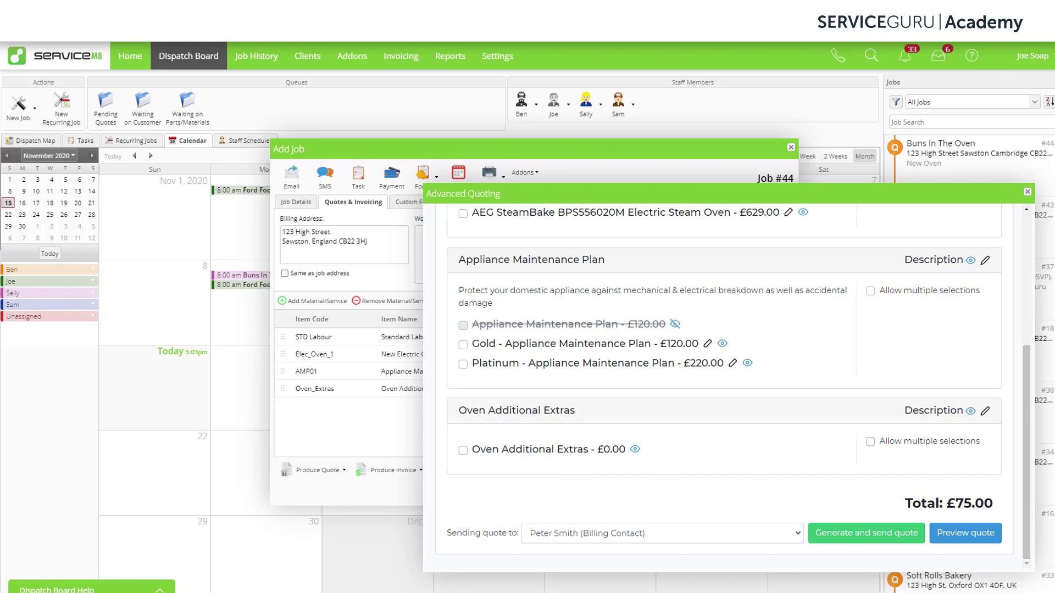
click(971, 261)
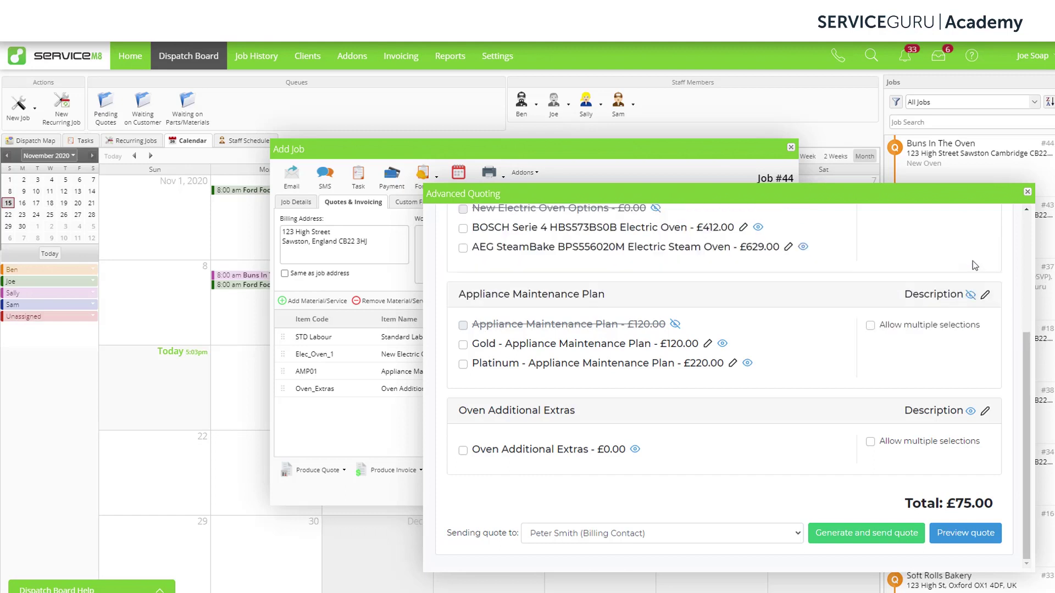
click(971, 295)
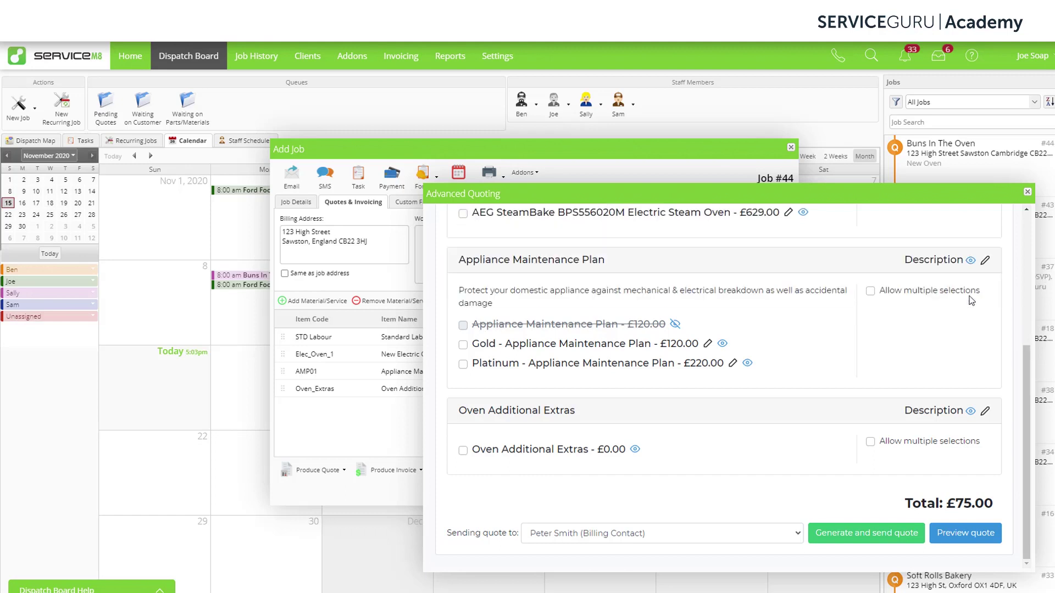
click(985, 262)
click(667, 321)
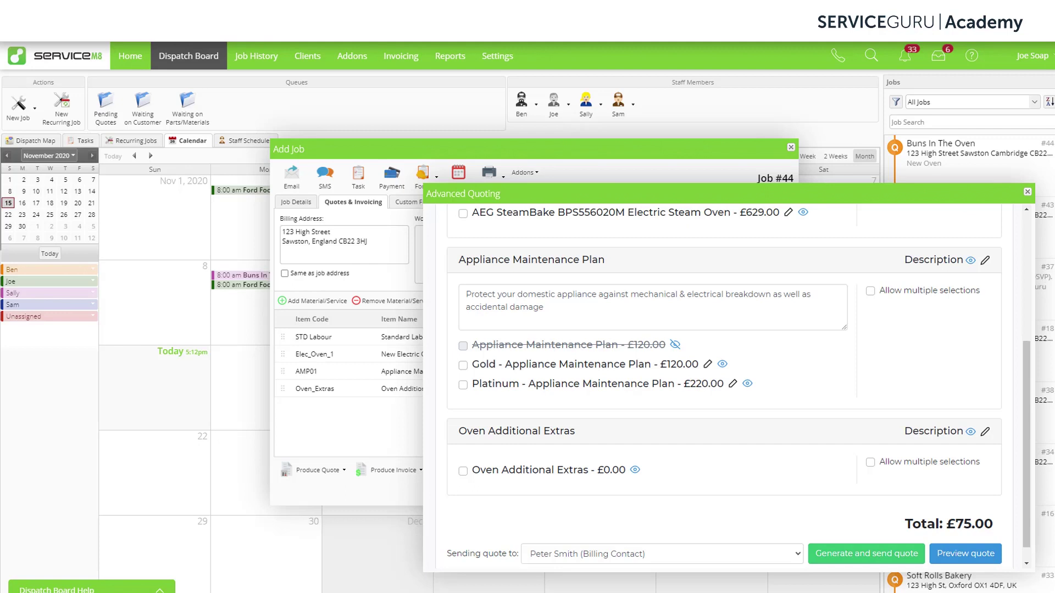
Step: Generate the quote and open the customer's view of it to review the oven options
click(963, 551)
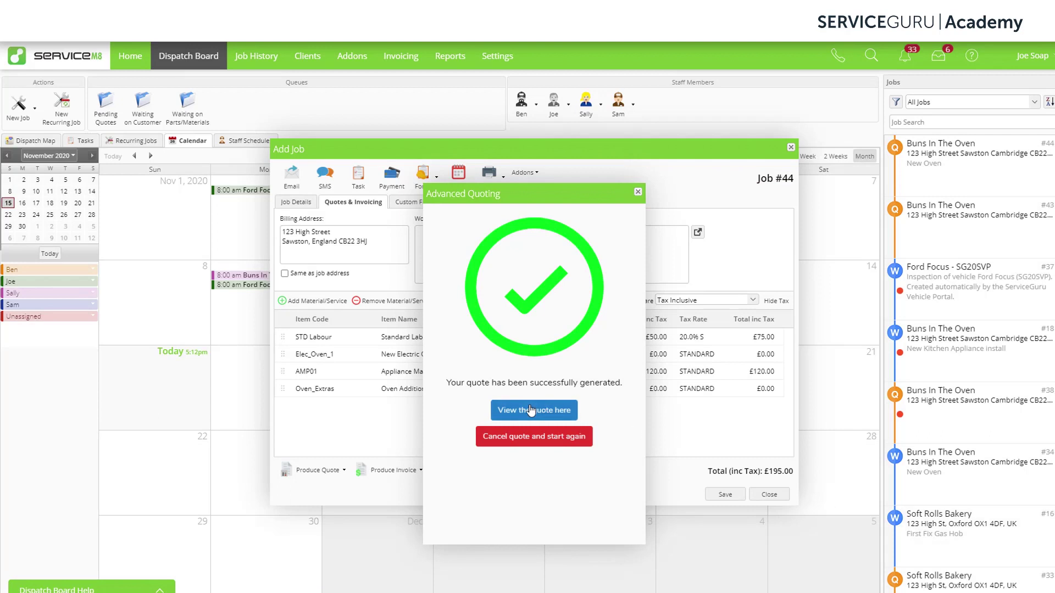
click(536, 412)
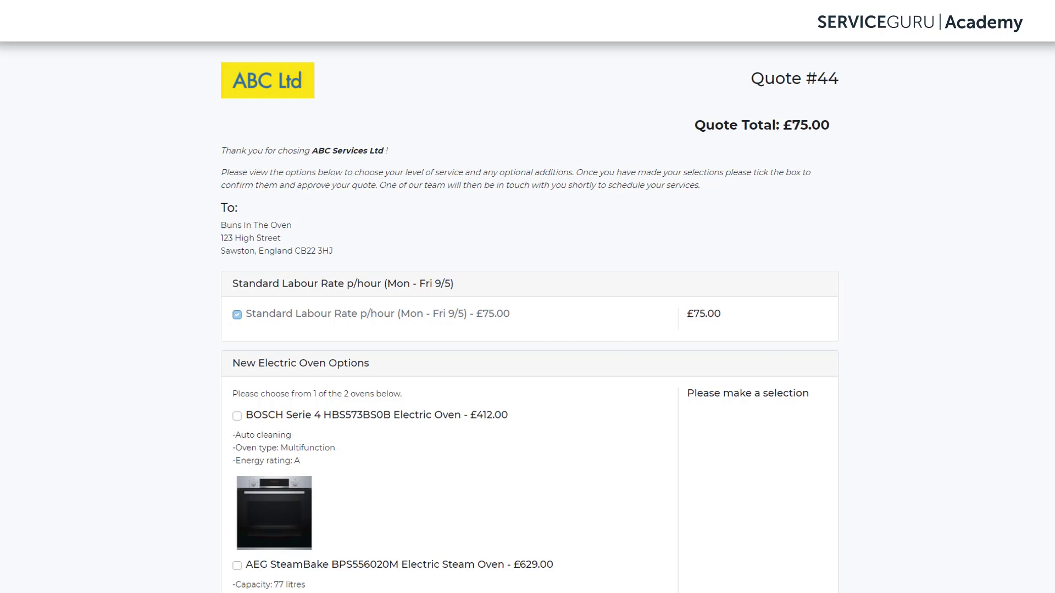
scroll(949, 384, down, 4)
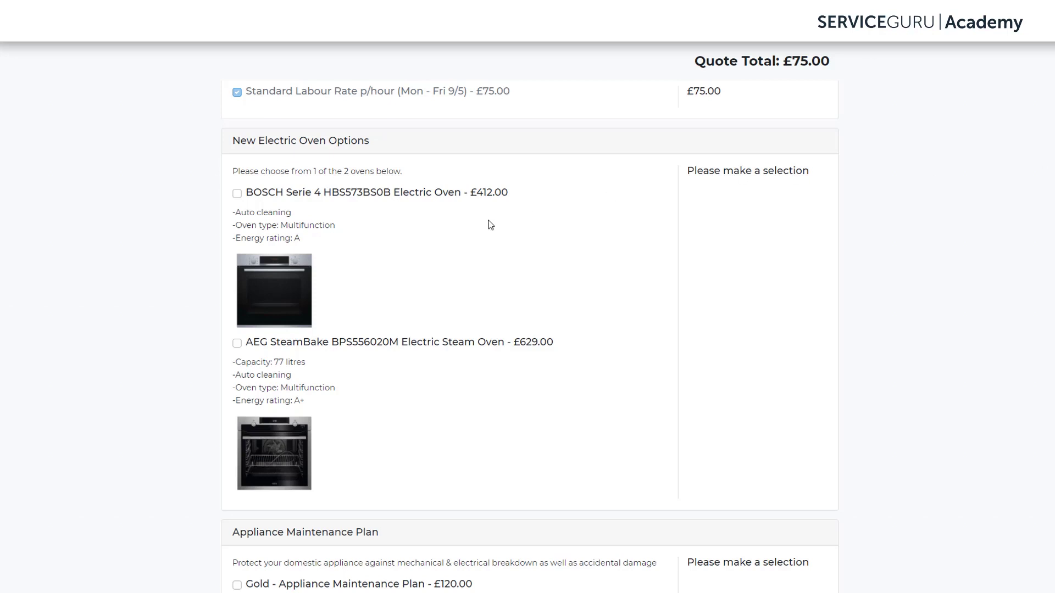
Step: Switch the oven selection from the BOSCH Serie 4 to the AEG SteamBake and back to the BOSCH Serie 4
click(237, 194)
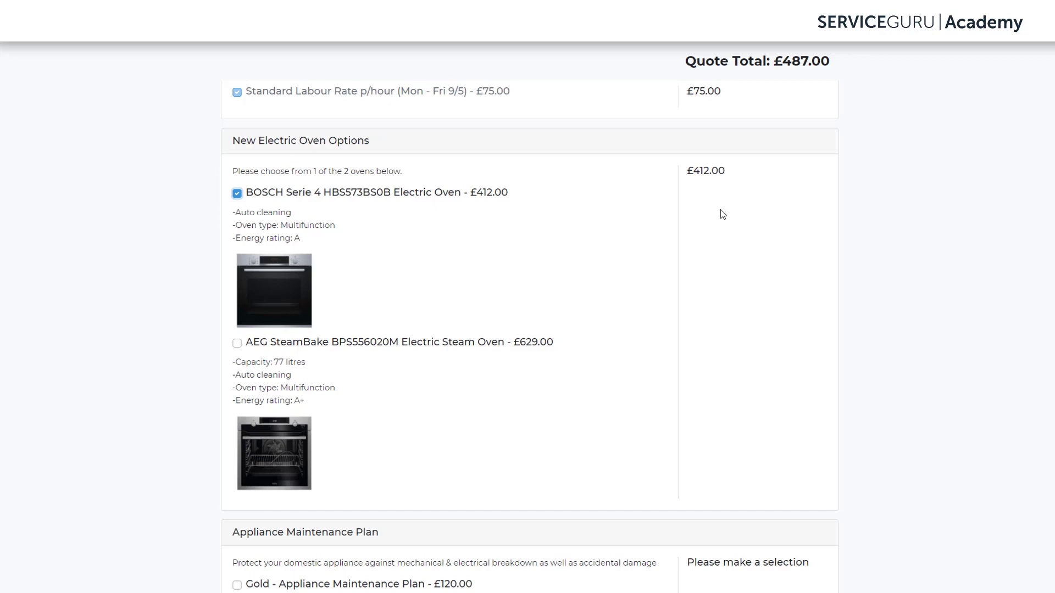
click(237, 344)
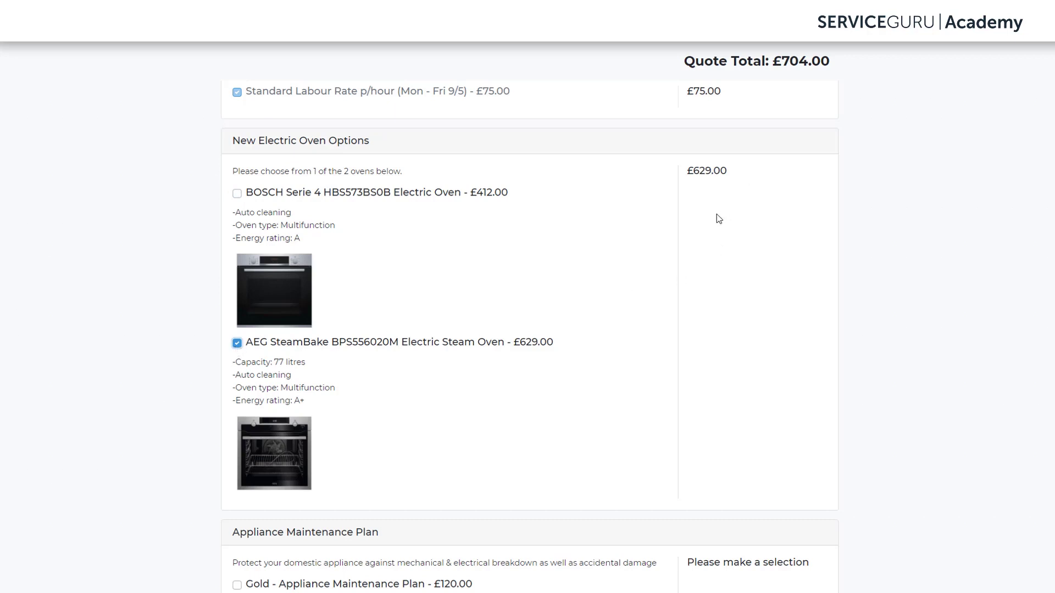
click(237, 194)
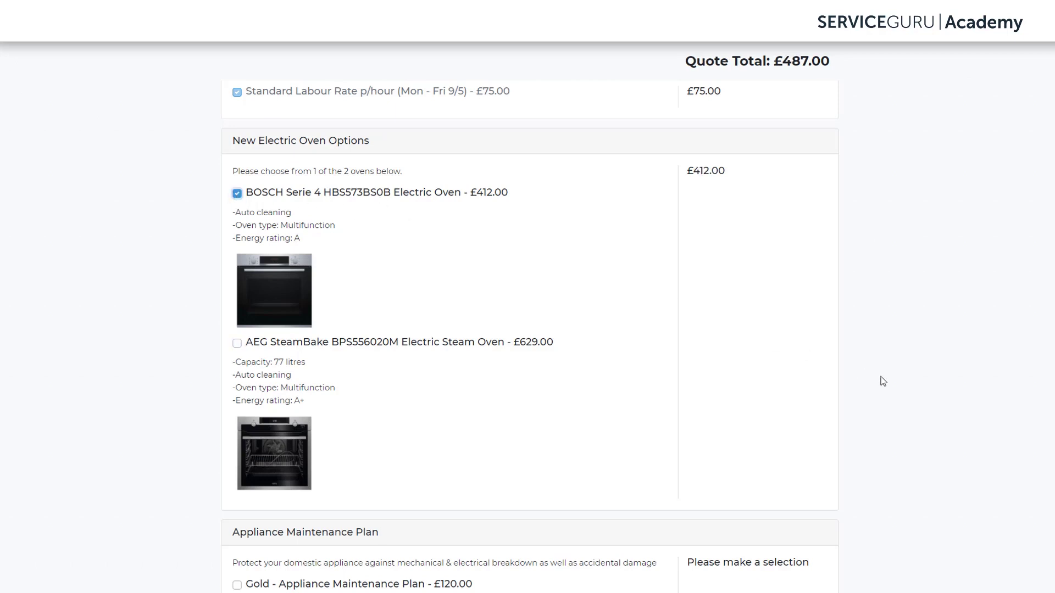
Step: Select the Gold - Appliance Maintenance Plan on the customer quote and review the remaining options and acceptance section
scroll(888, 380, down, 5)
scroll(891, 383, down, 1)
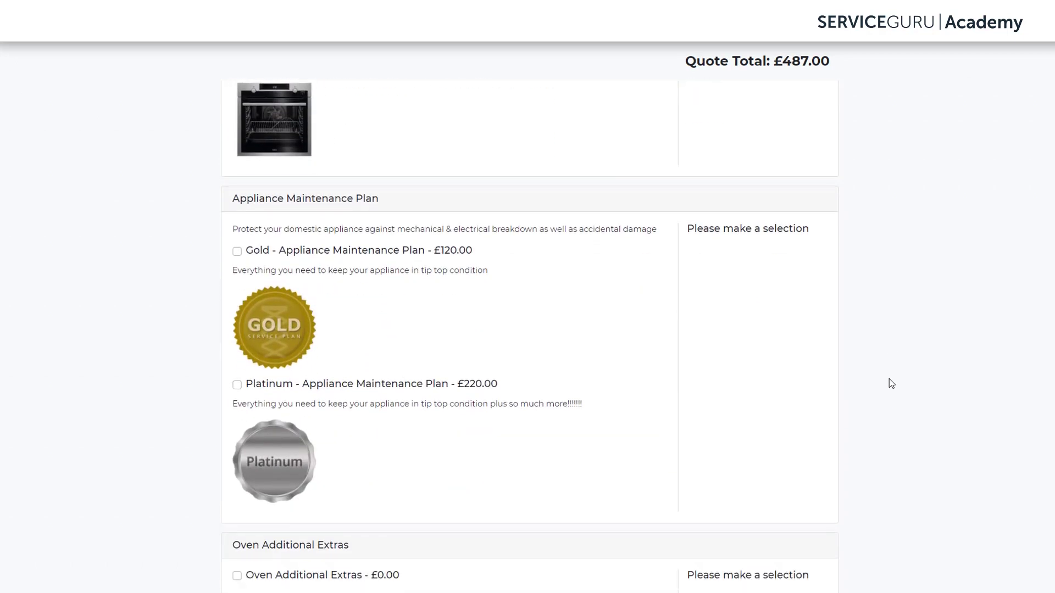
click(237, 252)
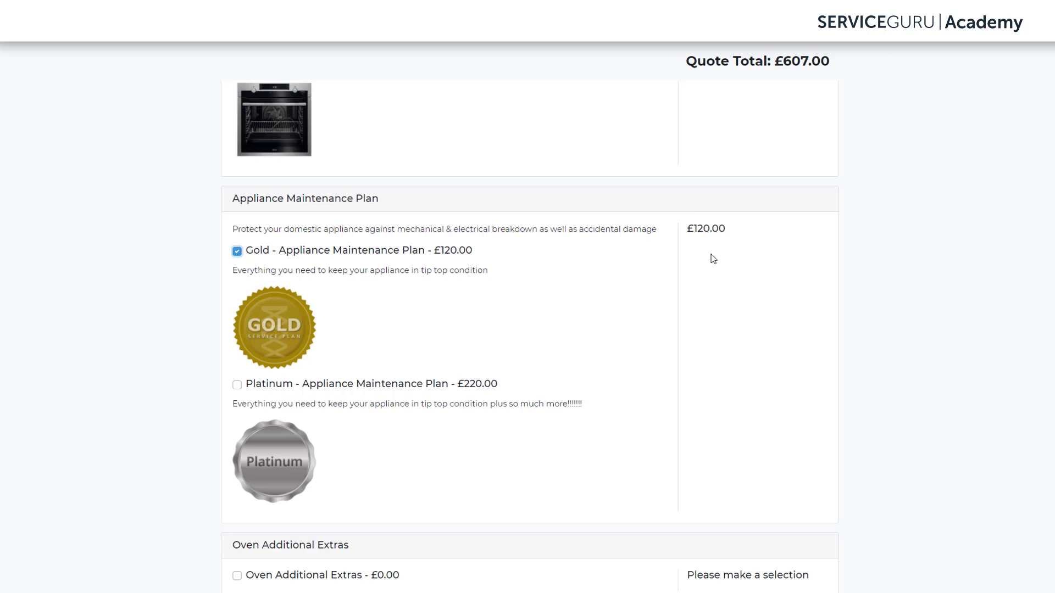
scroll(921, 379, down, 2)
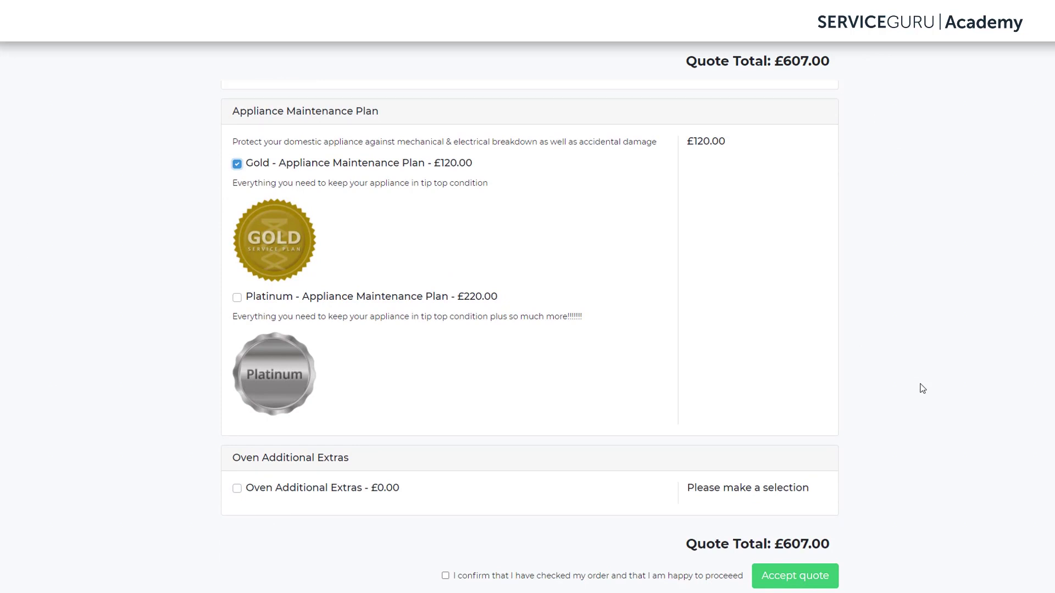
Step: Return to the job in ServiceM8 and close the Advanced Quoting window and the job
click(186, 11)
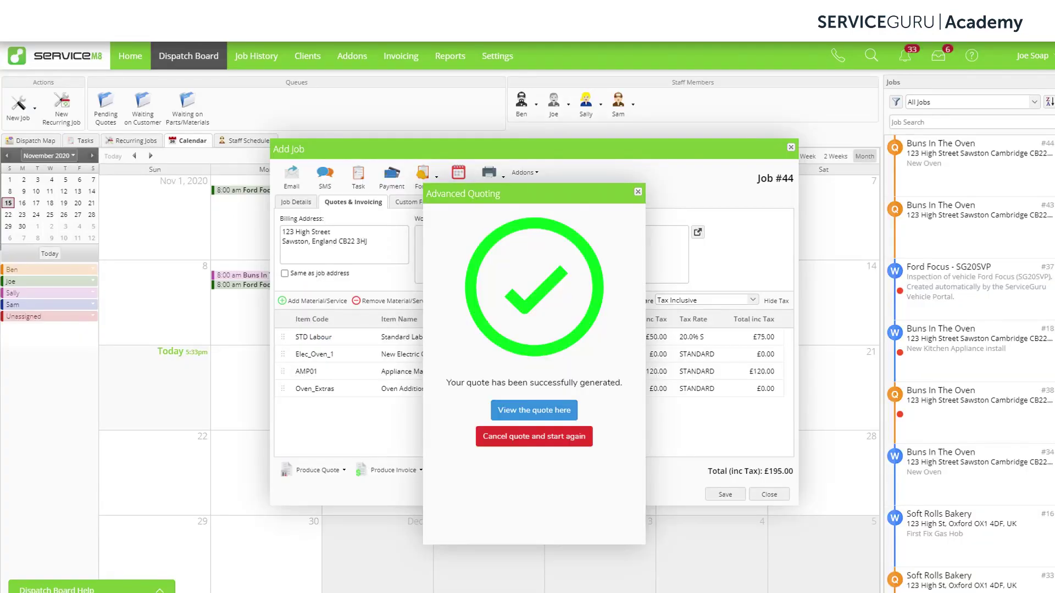
click(638, 191)
click(790, 149)
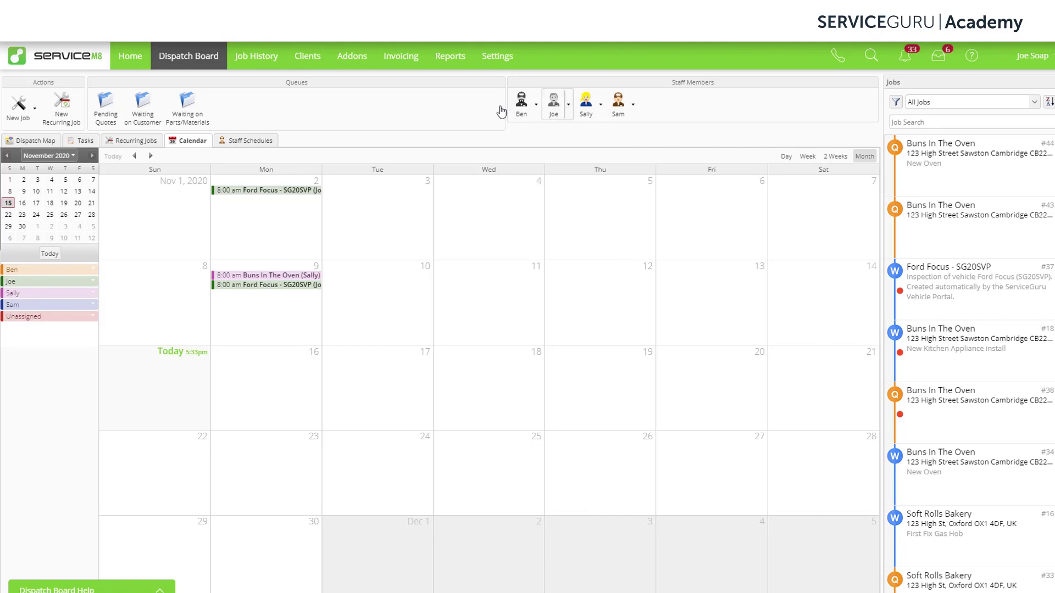
Step: Open the ServiceGuru Advanced Quoting addon settings and start a new material linked to [Oven_Extras] Oven Additional Extras
click(352, 66)
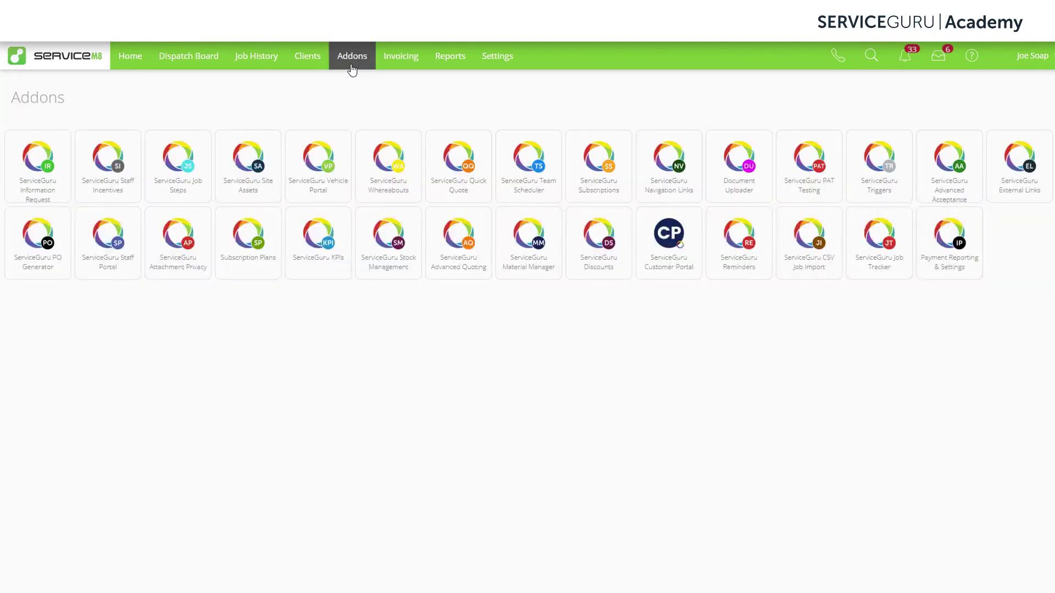
click(466, 259)
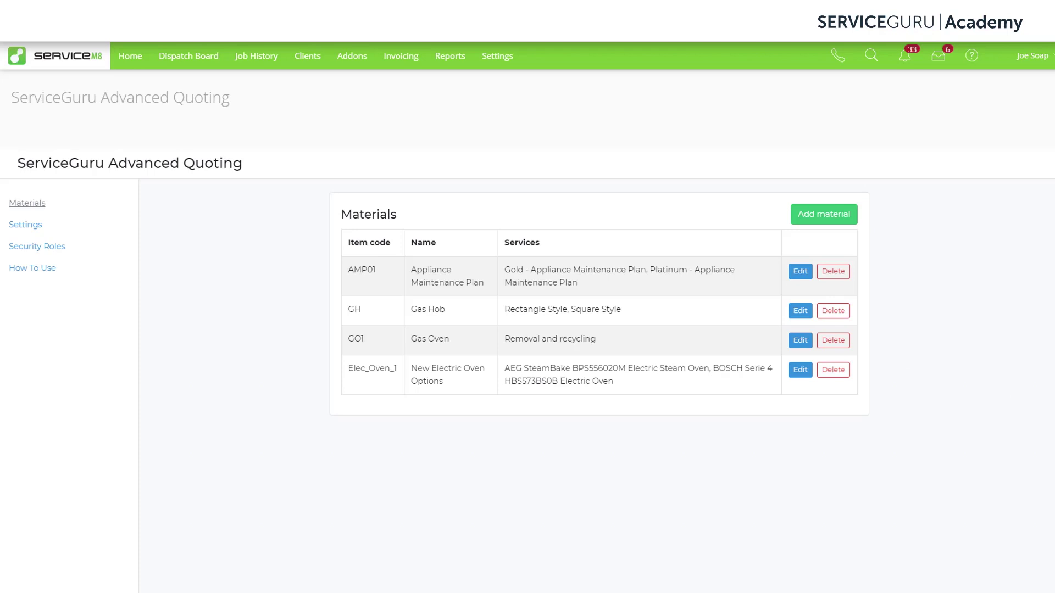
click(820, 220)
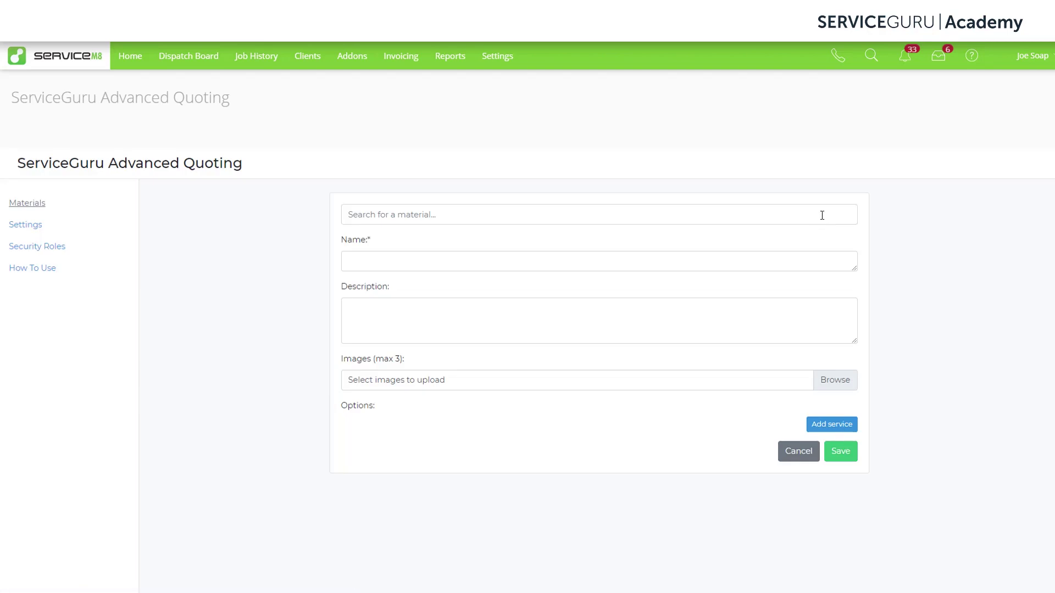
click(456, 212)
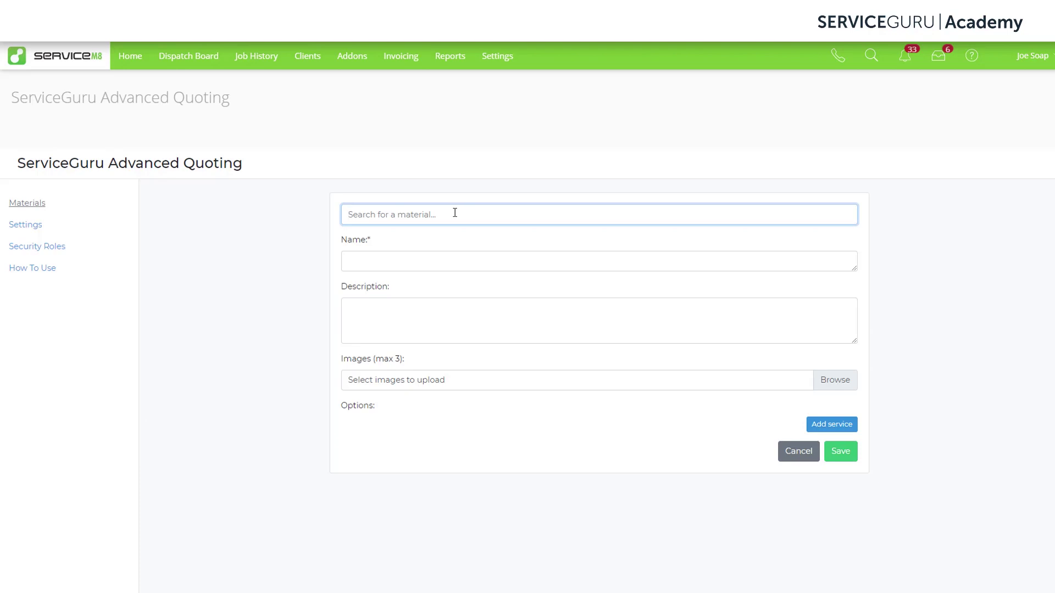
text(exta)
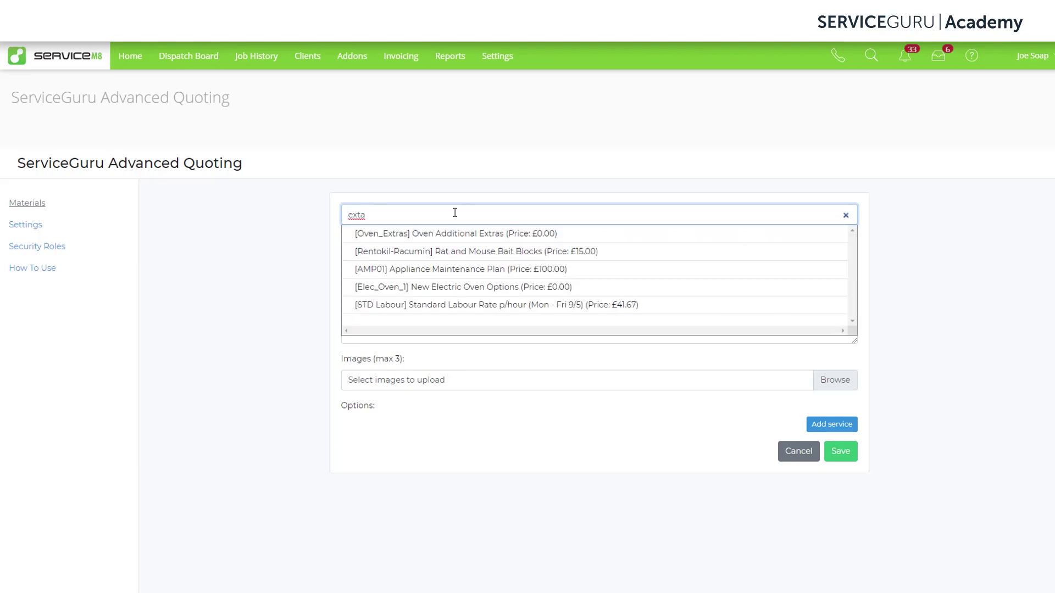
click(465, 237)
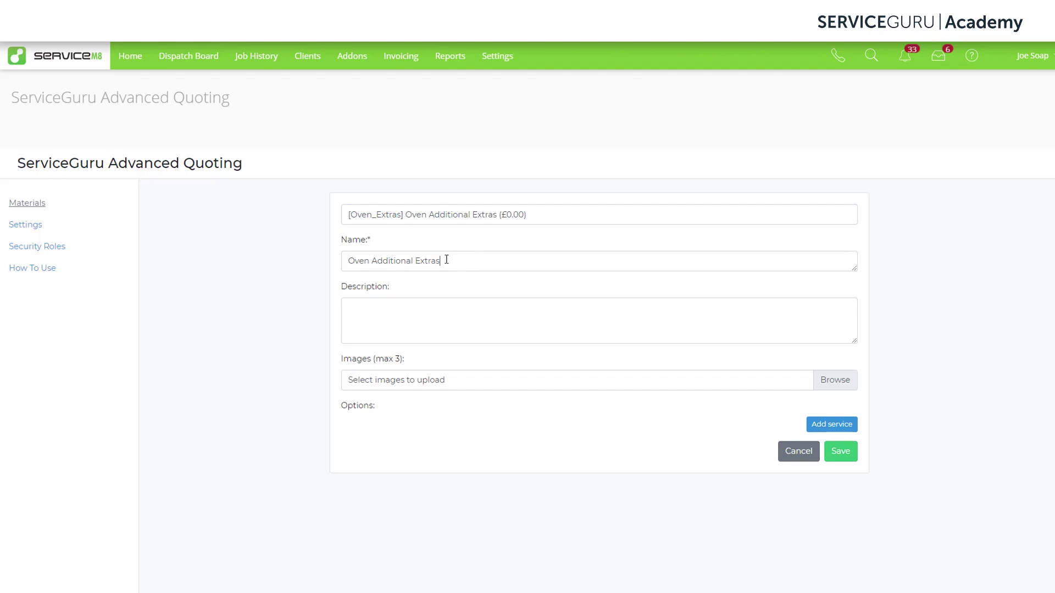
Step: Describe the material as "Would you be interested in any of our additional oven services? Please select from the below list."
click(446, 259)
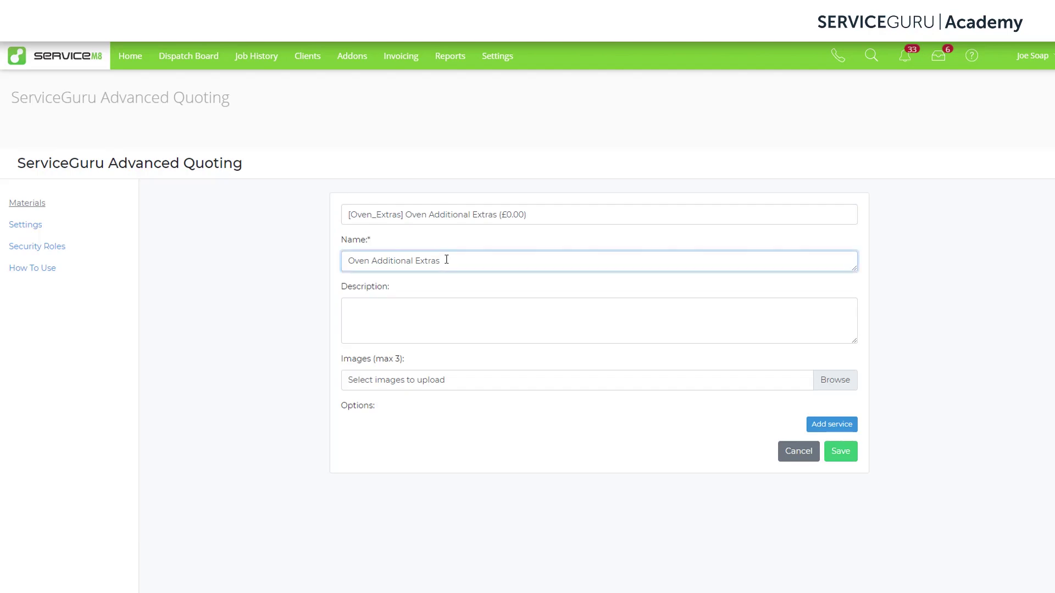
click(475, 333)
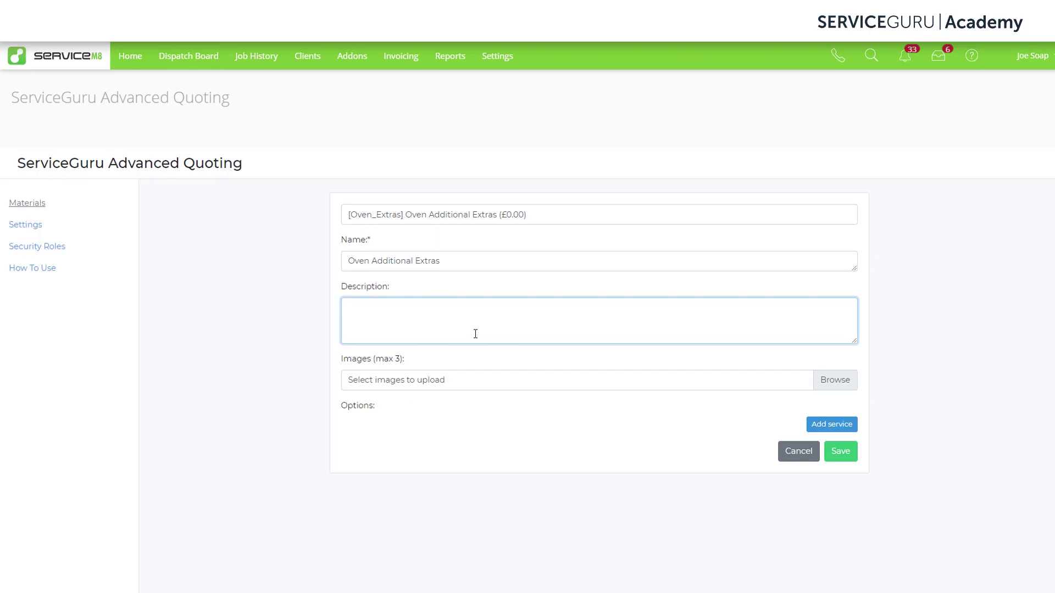
text(Would you be interested in any of our additional )
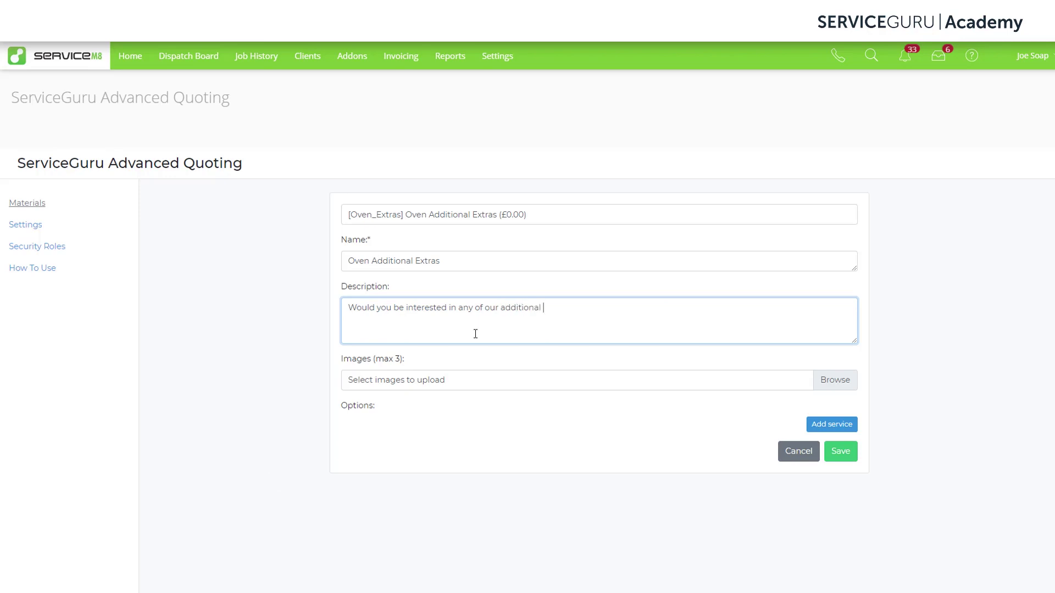
text(oven services? Please se)
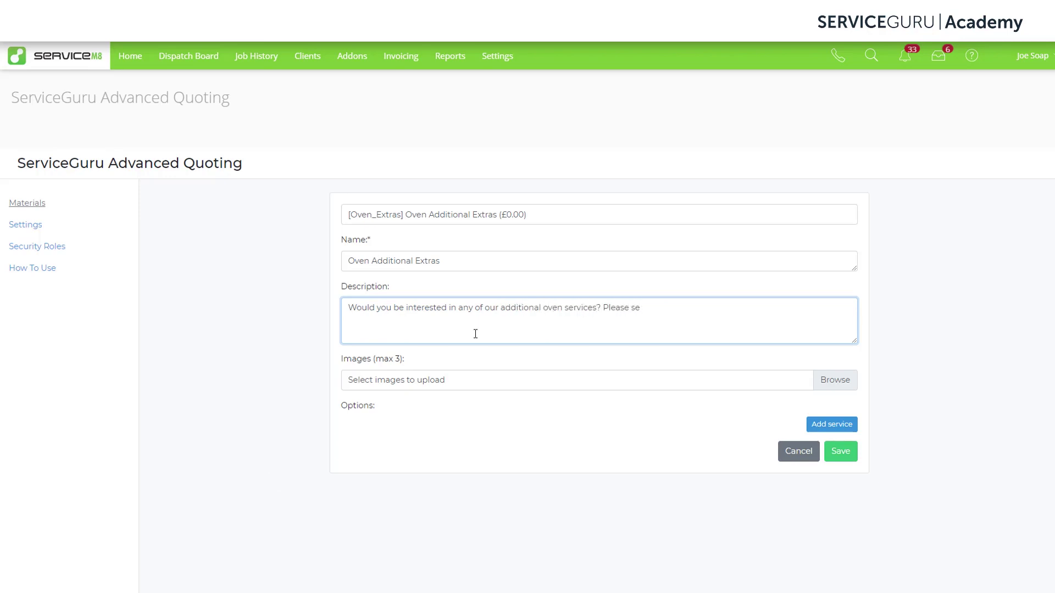
text(lect from the below list.)
Step: Add a service option named "1 year Warranty" with the description "Warranty details" and a price of 159
click(854, 434)
scroll(853, 433, down, 2)
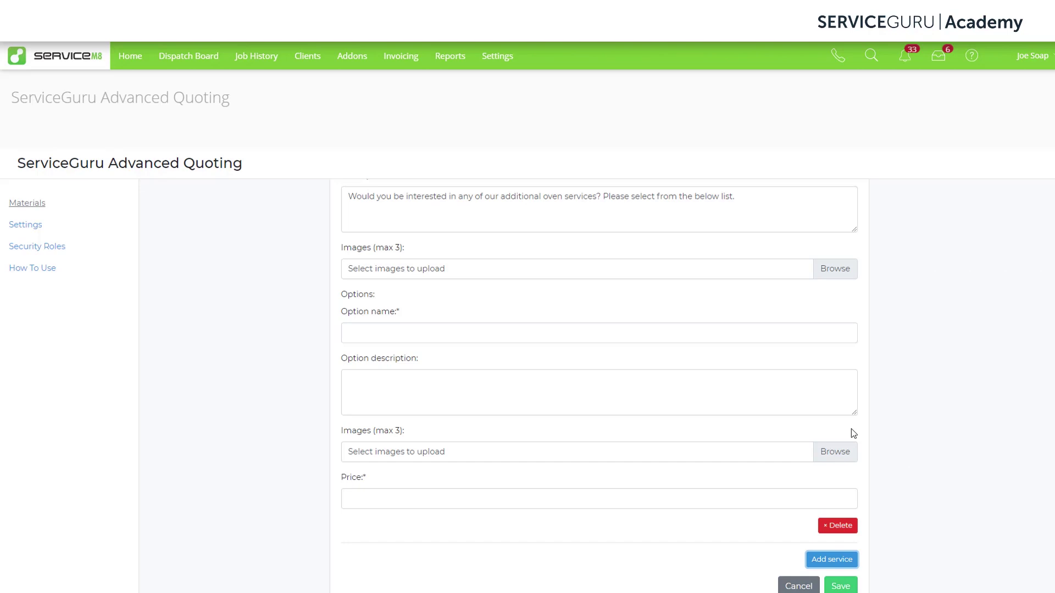
click(497, 328)
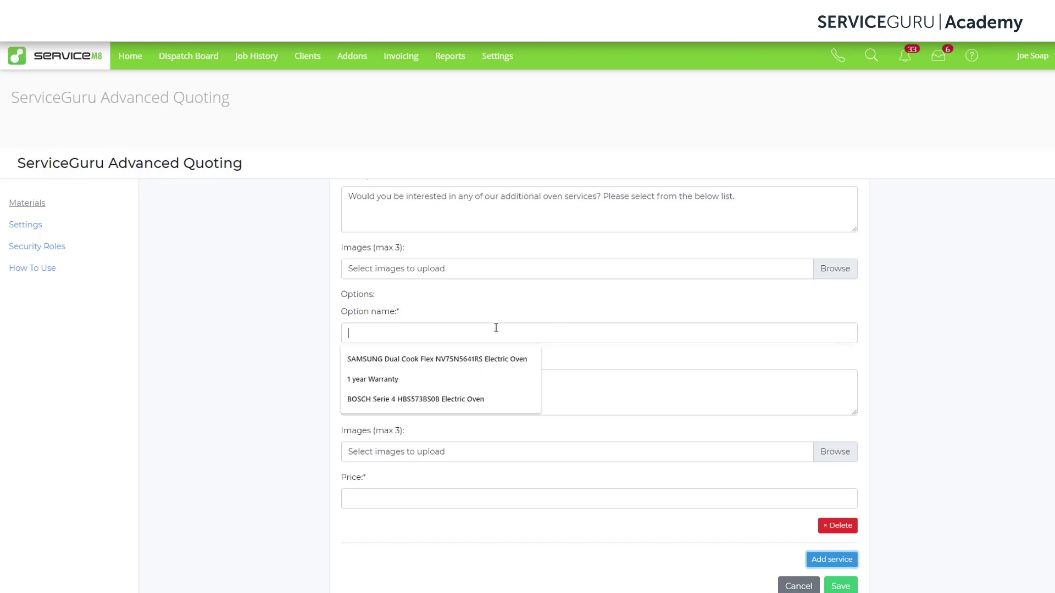
text(1)
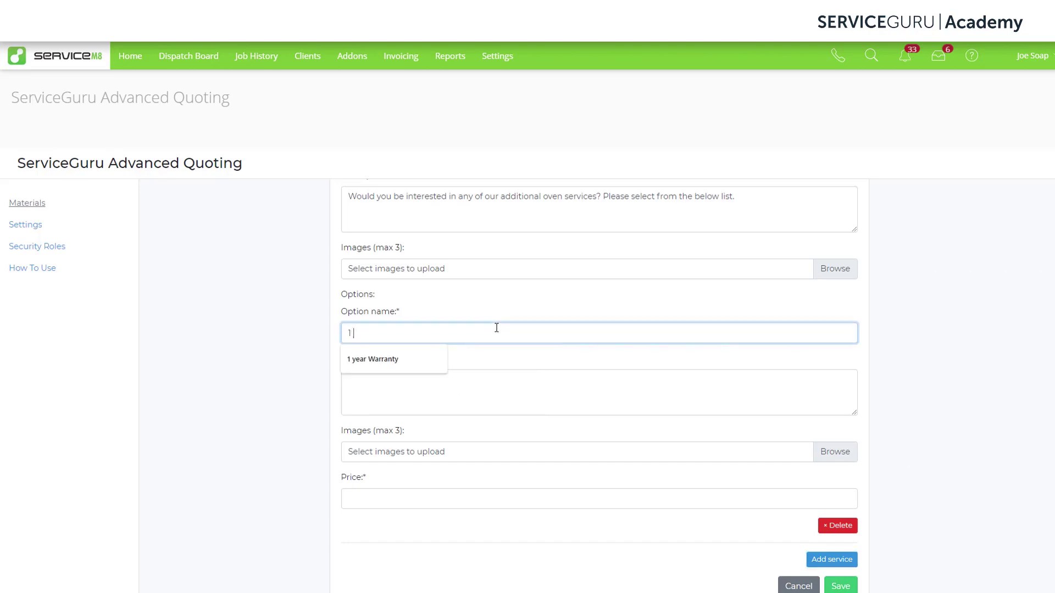
text( year Warranty)
click(495, 395)
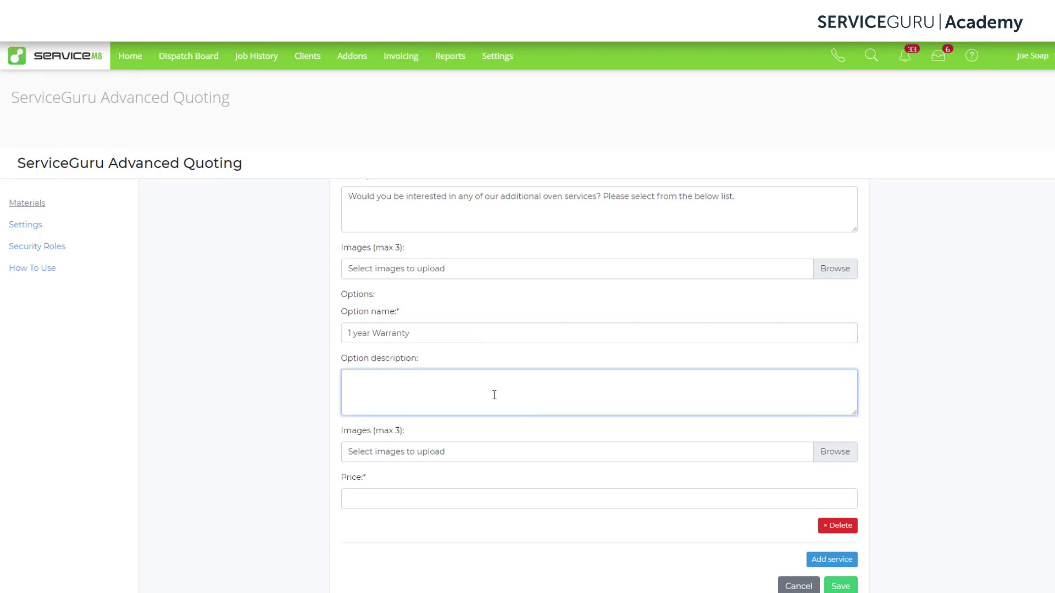
text(Warranty details)
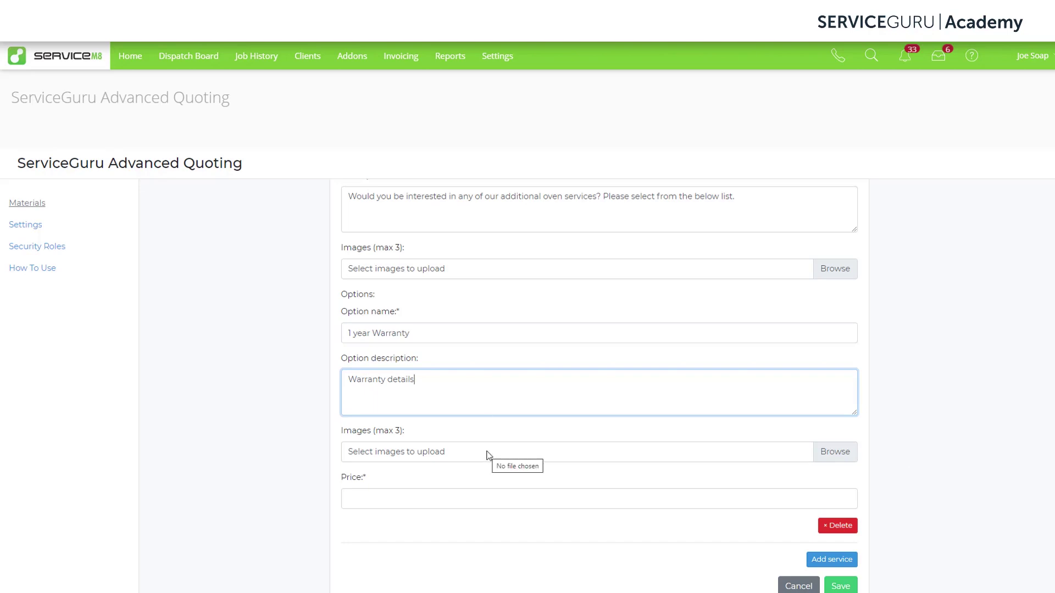
click(486, 501)
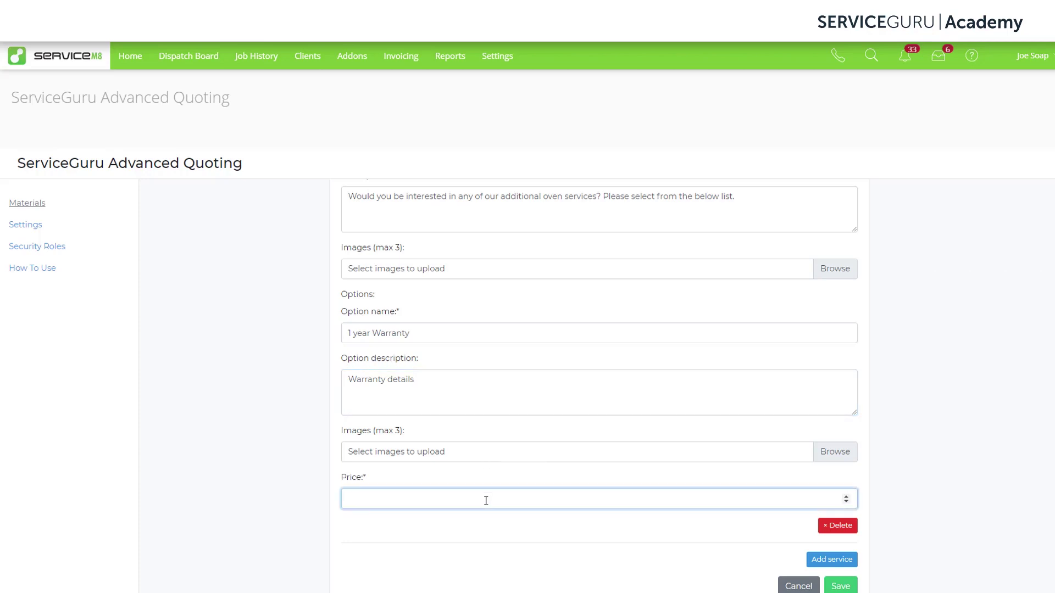
text(159)
Step: Add a second service option to the material named "Removal and Recycling of old Oven"
click(827, 562)
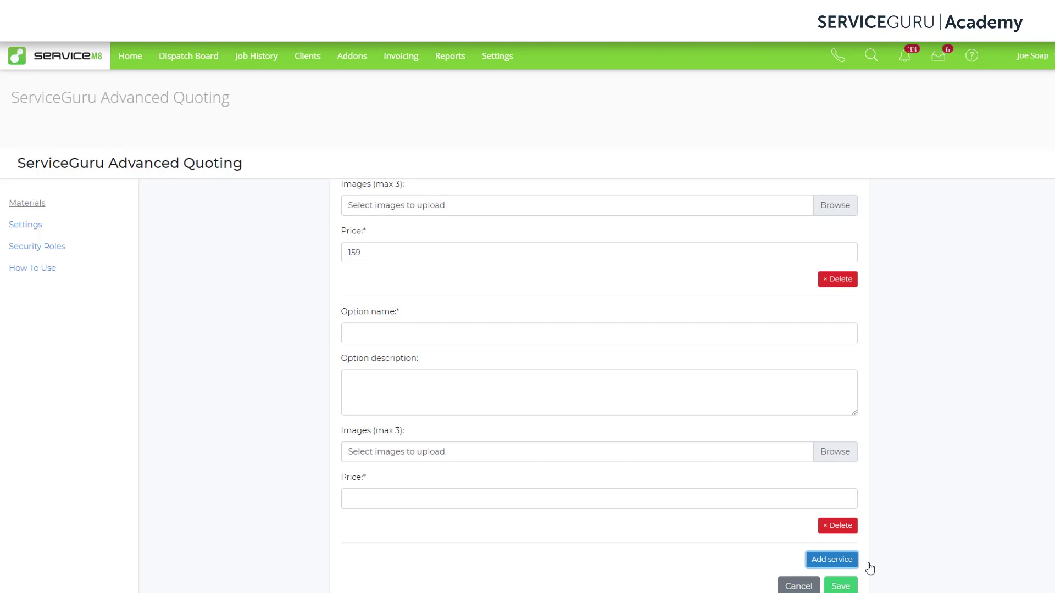
click(650, 337)
text(Removal and Recycling of o)
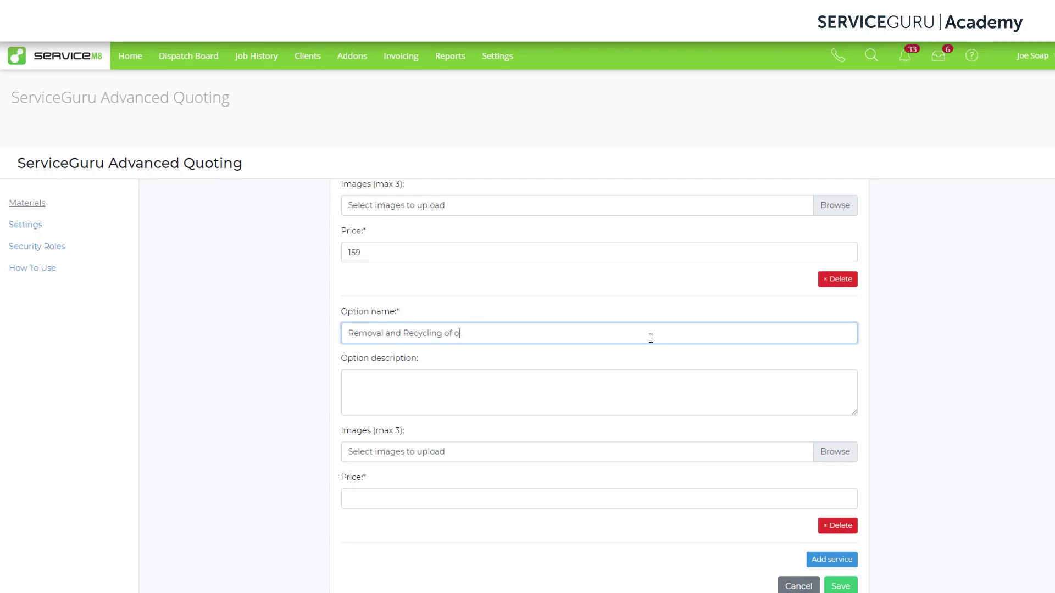
text(ld Oven)
Step: Describe the option as "We will remove you old oven and recycle it. If you wish to do this yourself, please do not select this option."
key(Tab)
text(We will remove you old oven and r)
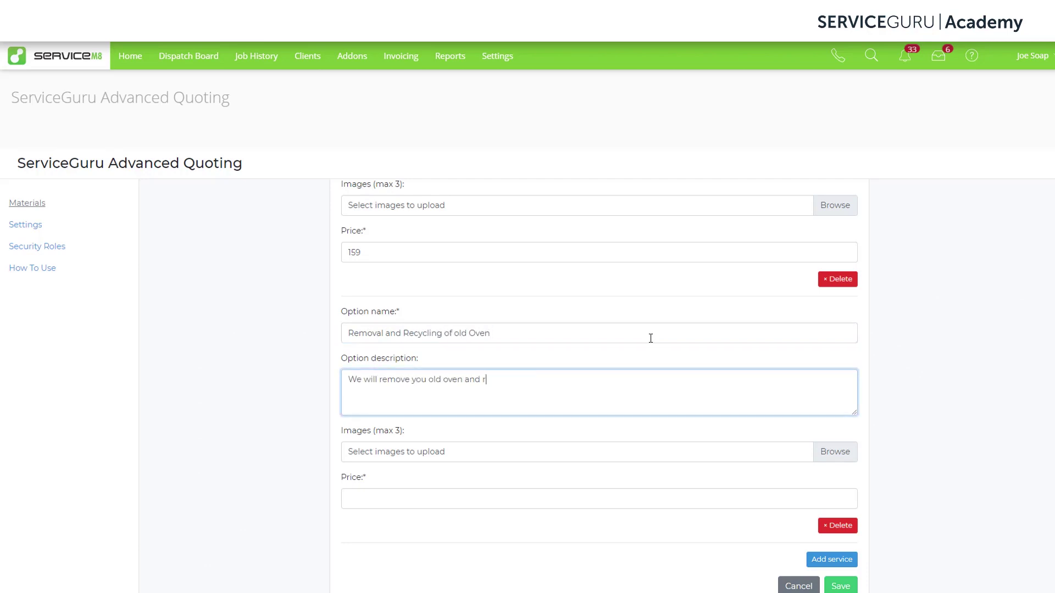
text(ecycle it. If you wish to do this yourself, please do not se)
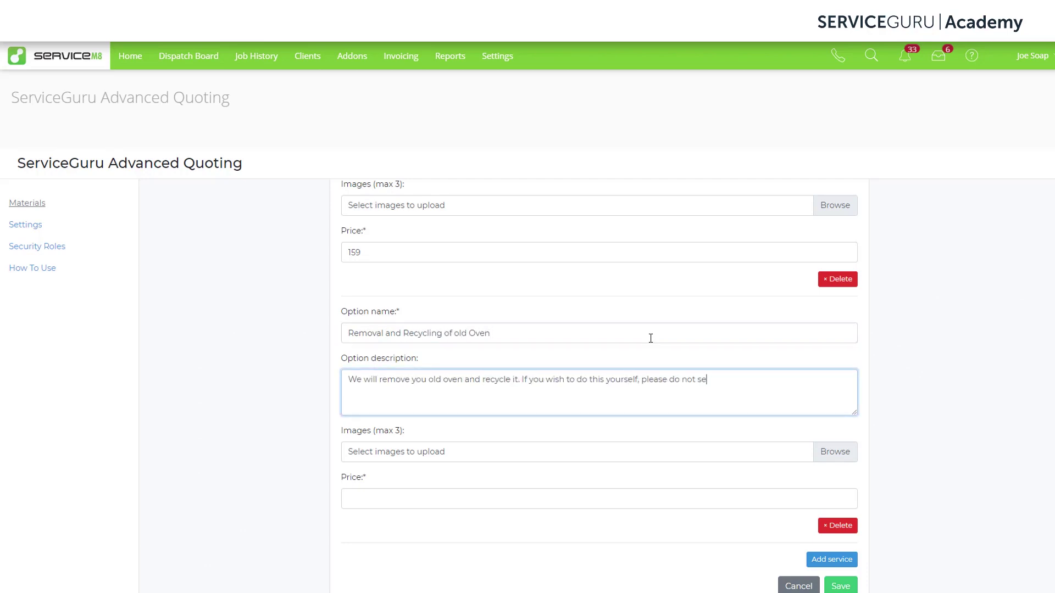
text(lect this option.)
Step: Set the removal and recycling option's price to 79 and save the Oven Additional Extras material
click(664, 500)
text(79)
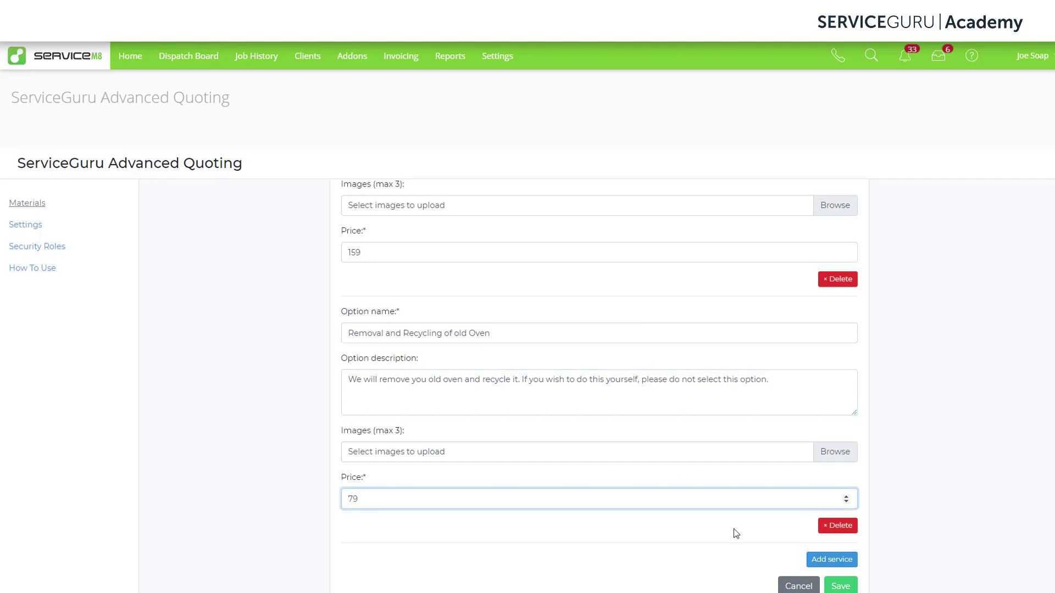
click(850, 587)
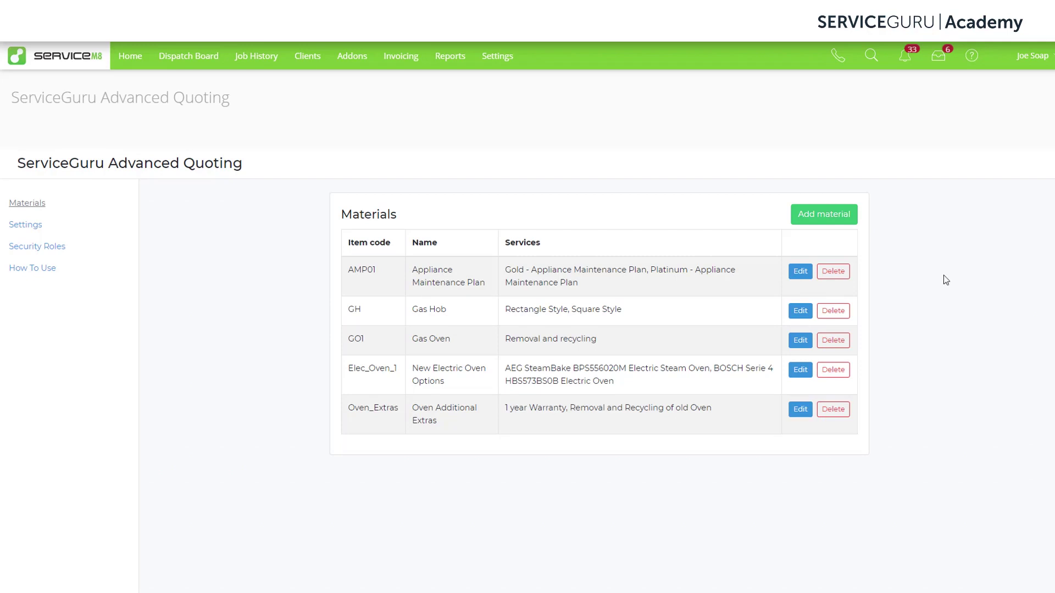
Step: Open the Appliance Maintenance Plan material for editing and reselect [AMP01] Appliance Maintenance Plan as its associated material
click(800, 272)
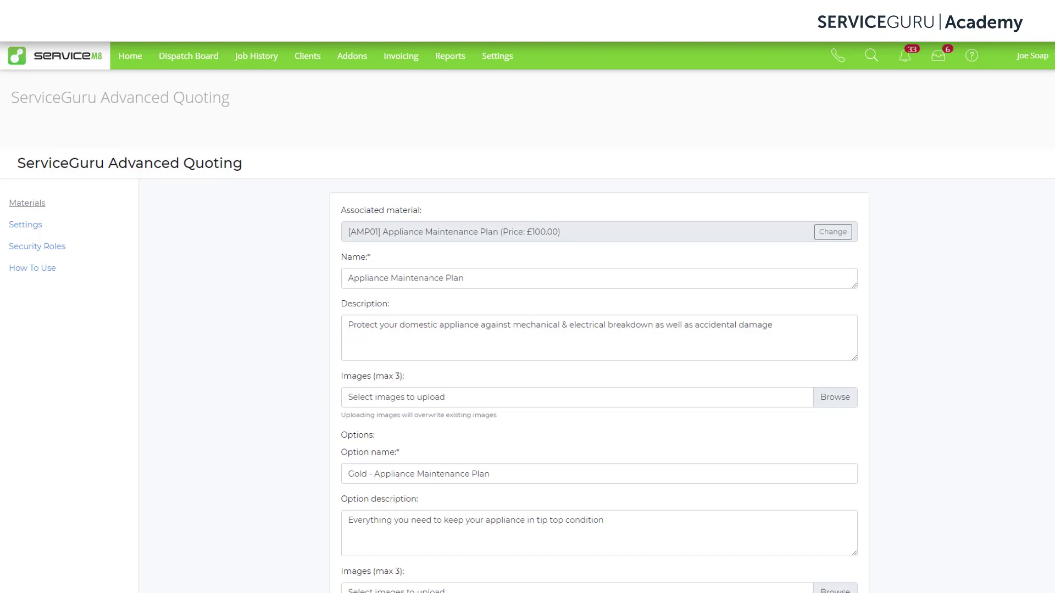
click(831, 233)
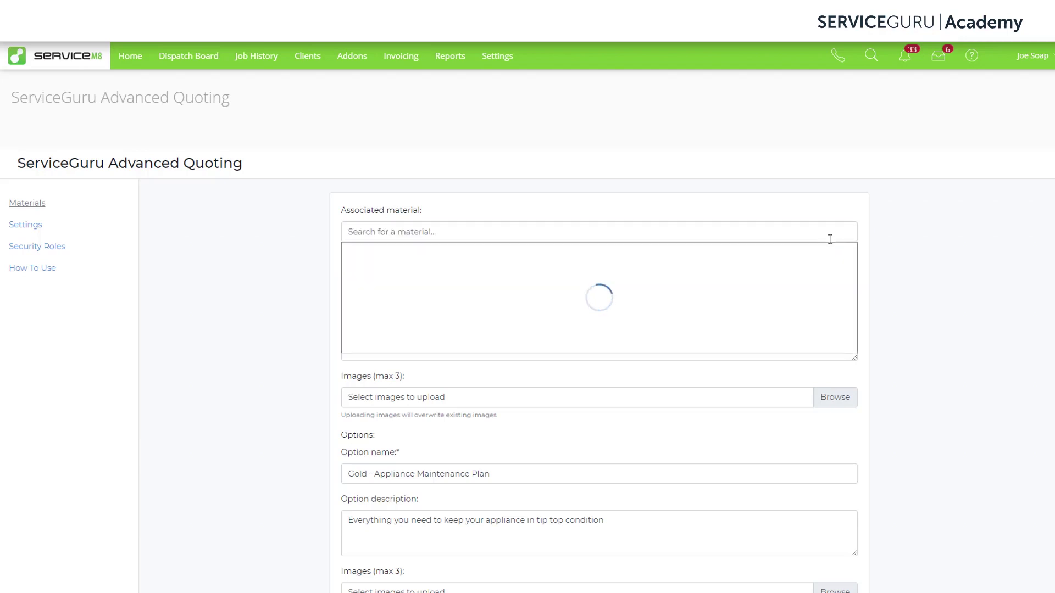
click(837, 237)
text(a)
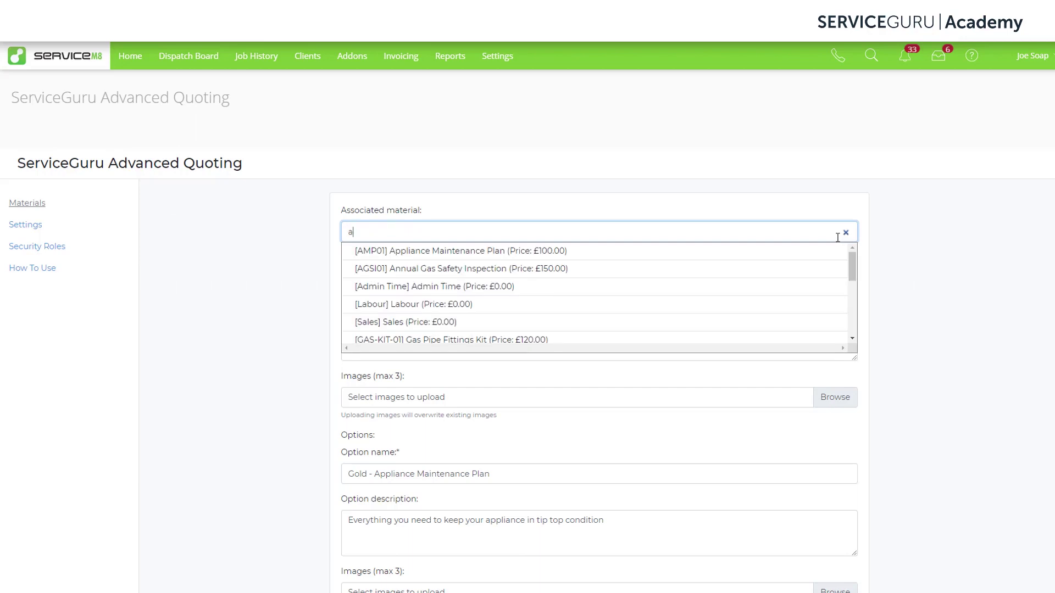
click(697, 251)
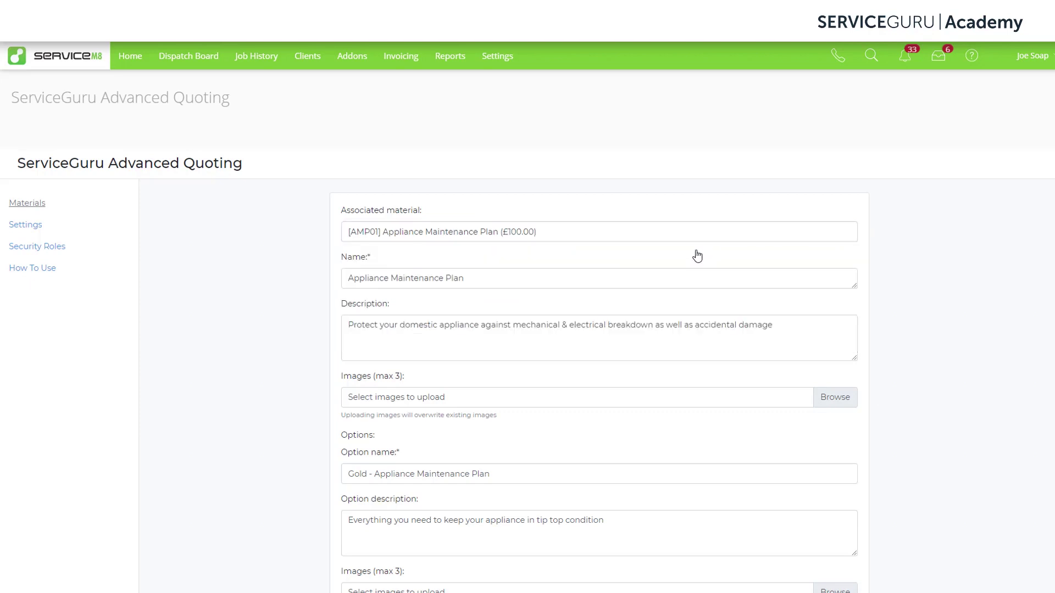
Step: Review the material's Gold and Platinum service options, including images and prices, and leave the editor without saving
scroll(698, 256, down, 3)
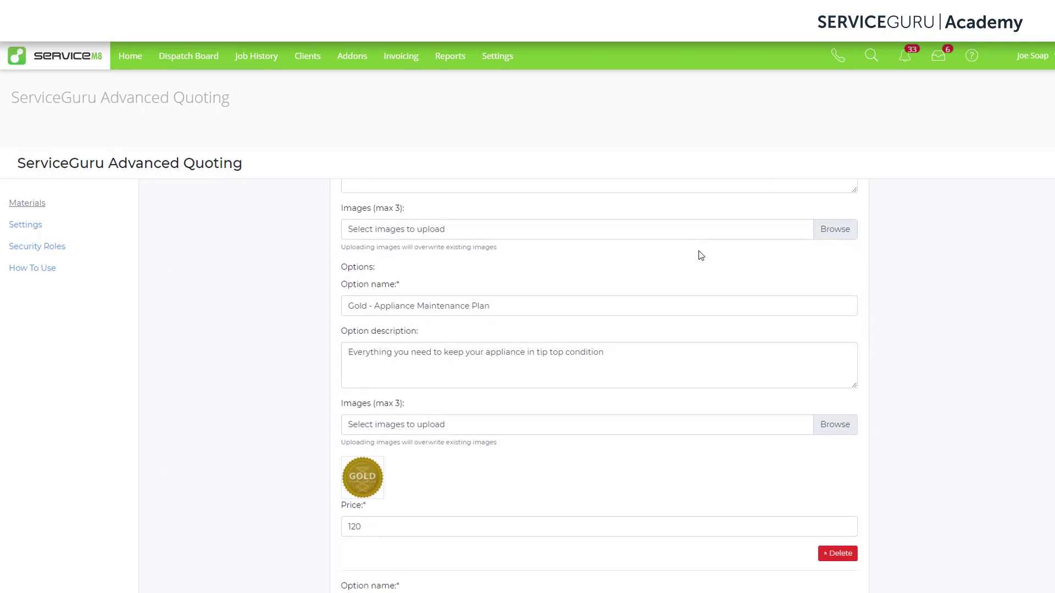
scroll(701, 256, down, 5)
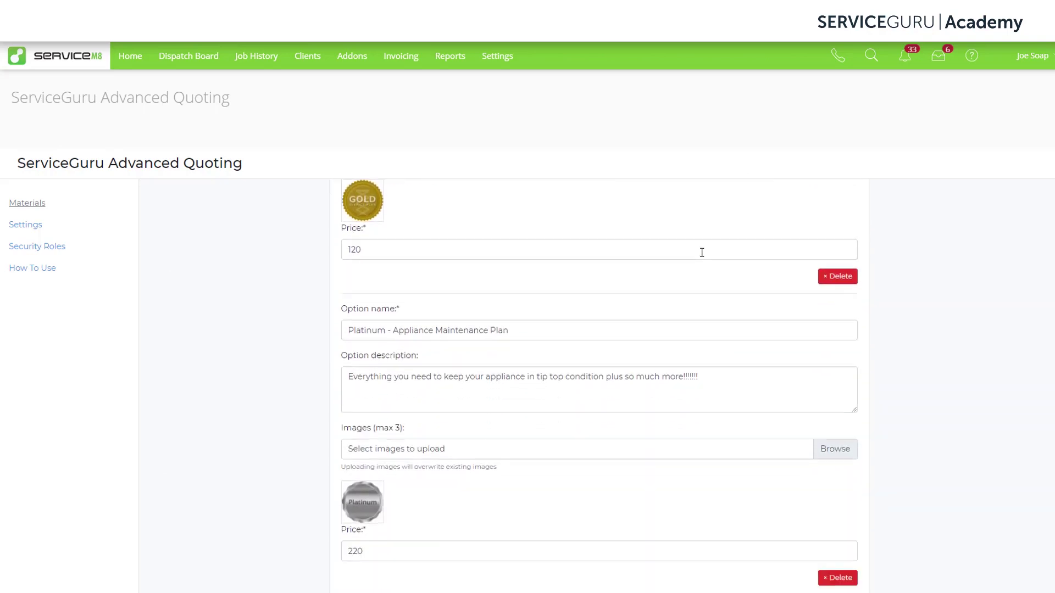
scroll(701, 252, down, 2)
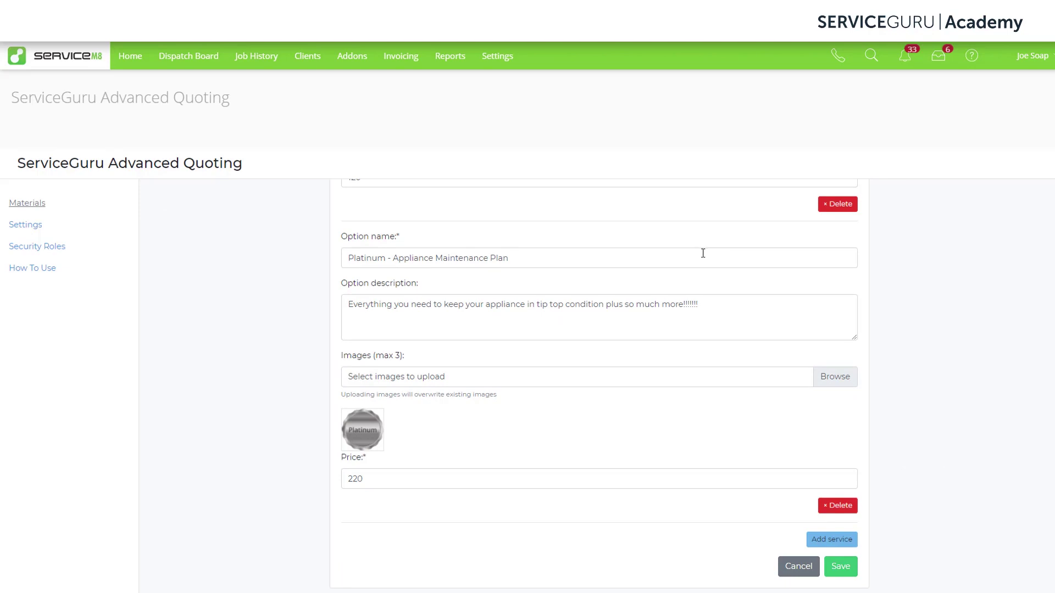
click(797, 570)
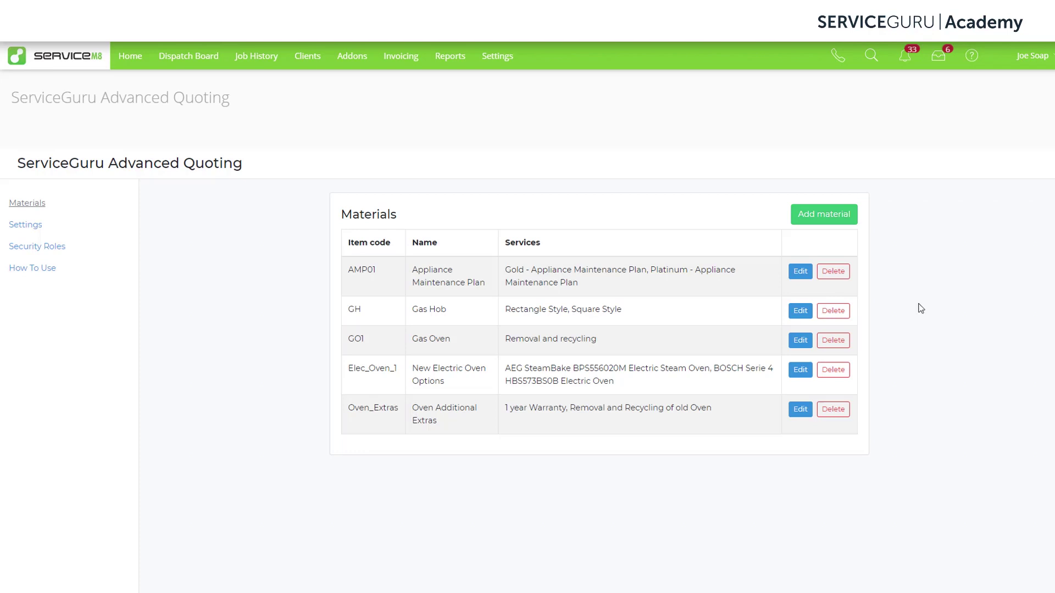
Step: View the Advanced Quoting settings with the instructions displayed on the quote webpage
click(35, 228)
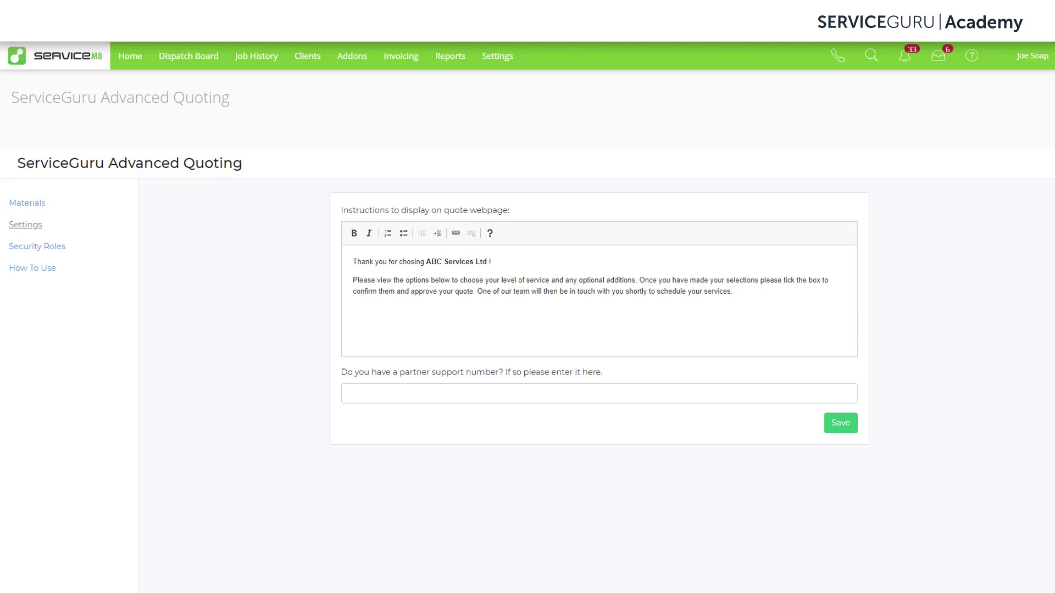
Step: Open job #44 from the Dispatch Board and launch the Advanced Quoting quote builder from its quoting details
click(181, 63)
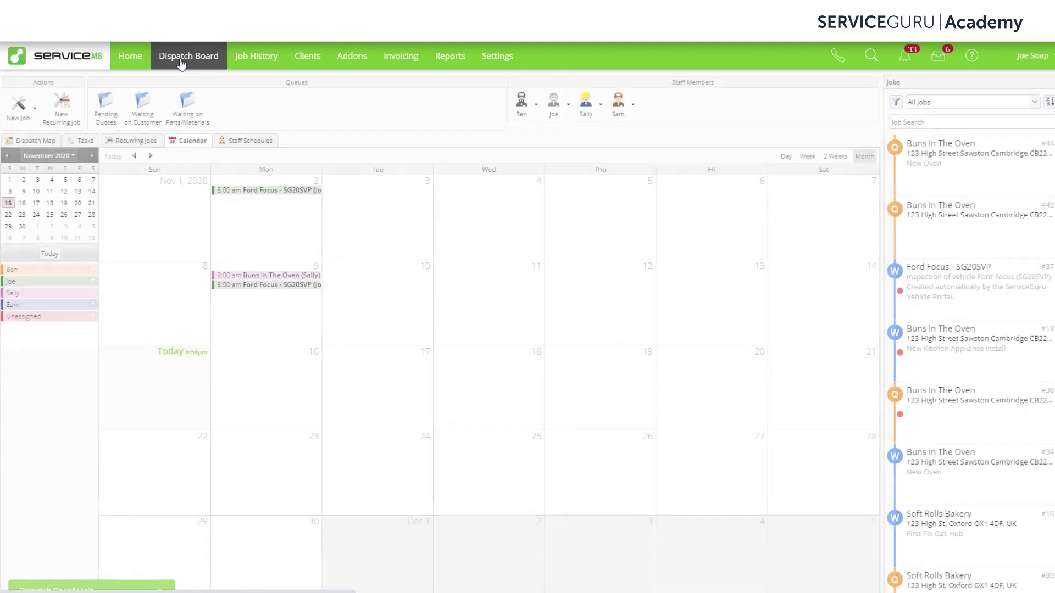
double_click(974, 166)
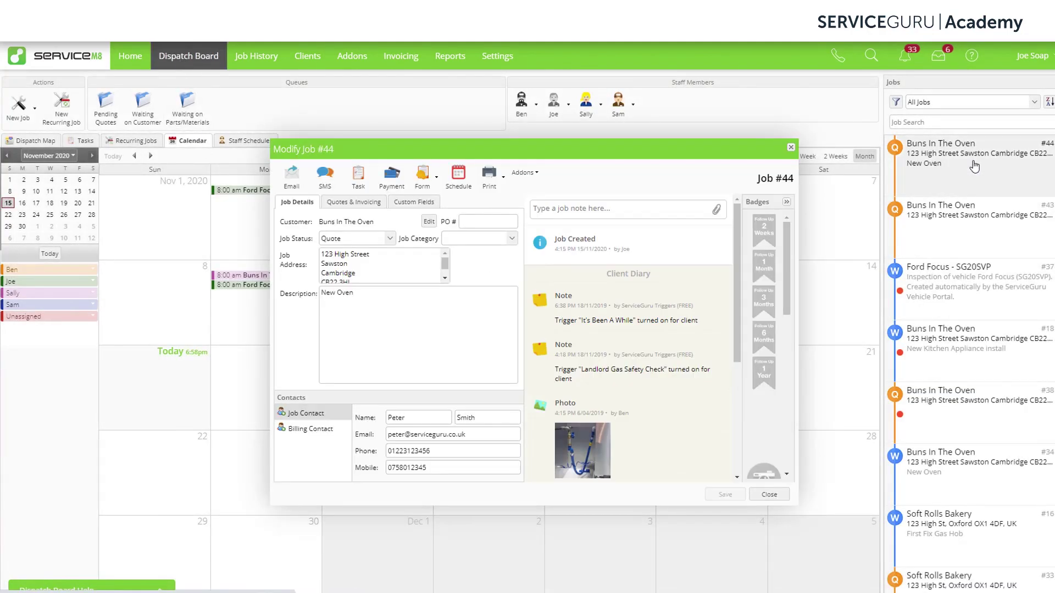
click(333, 204)
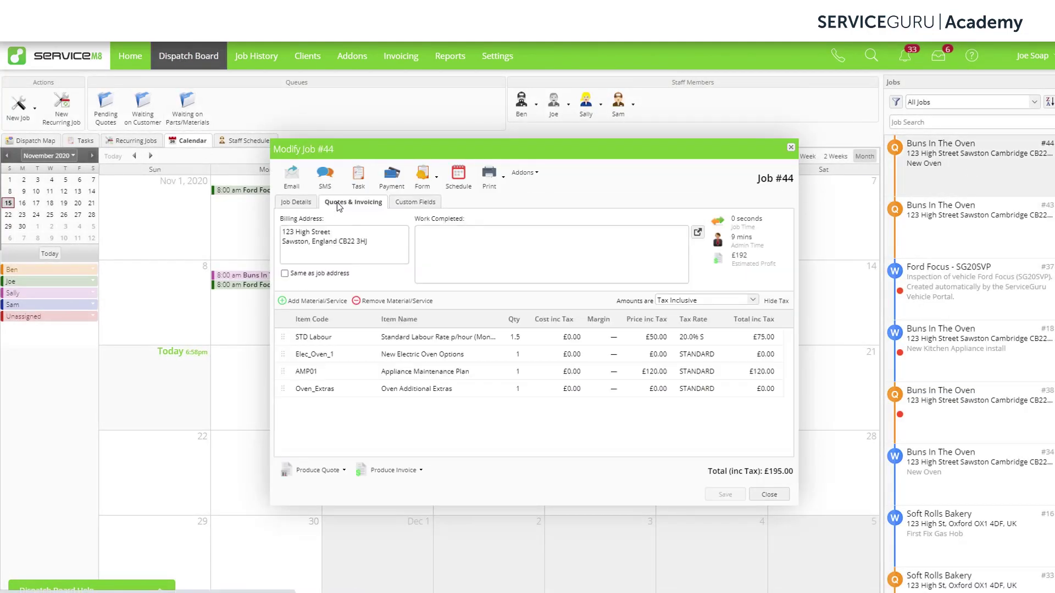
click(532, 175)
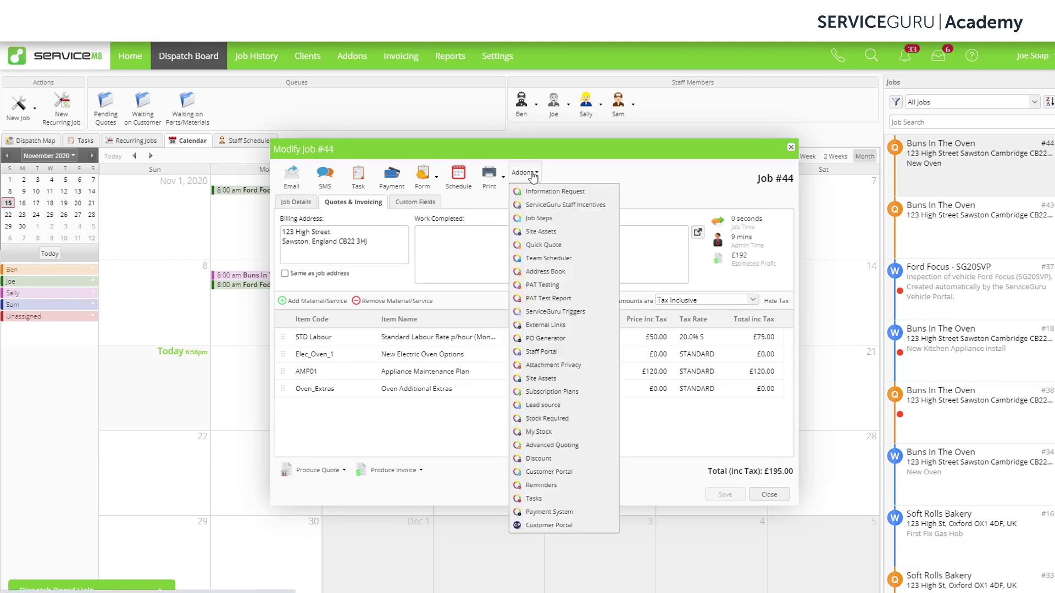
click(580, 446)
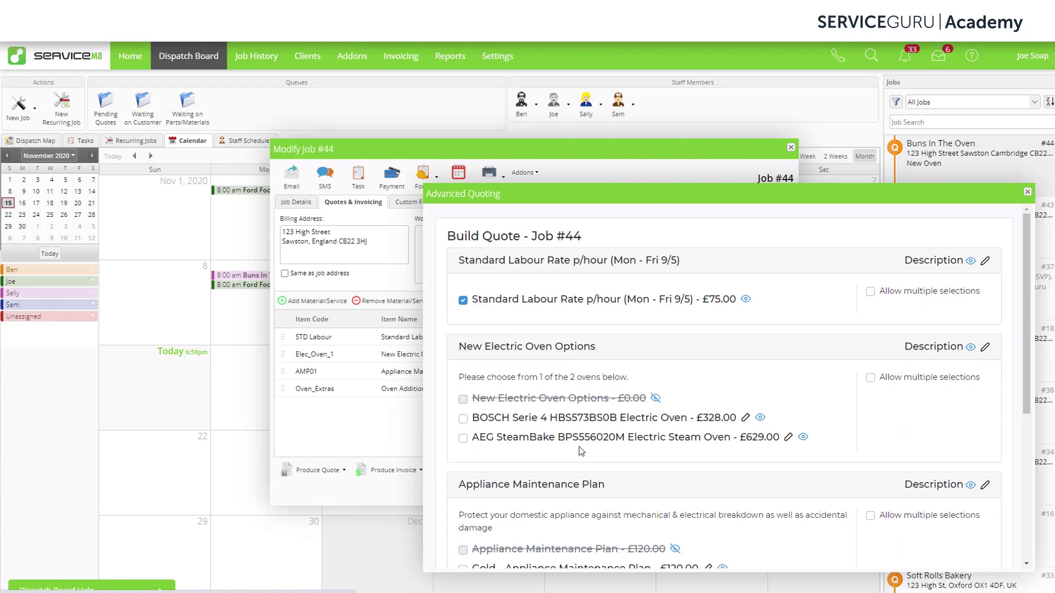
Step: Hide the £0.00 Oven Additional Extras option in the quote builder and allow multiple selections for that section
scroll(579, 447, down, 5)
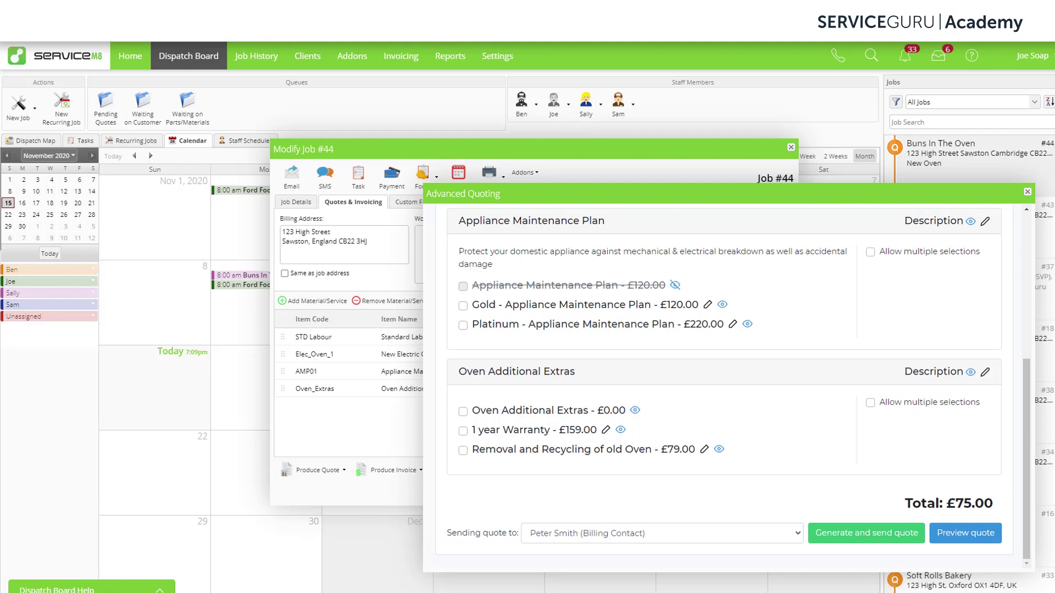
click(635, 411)
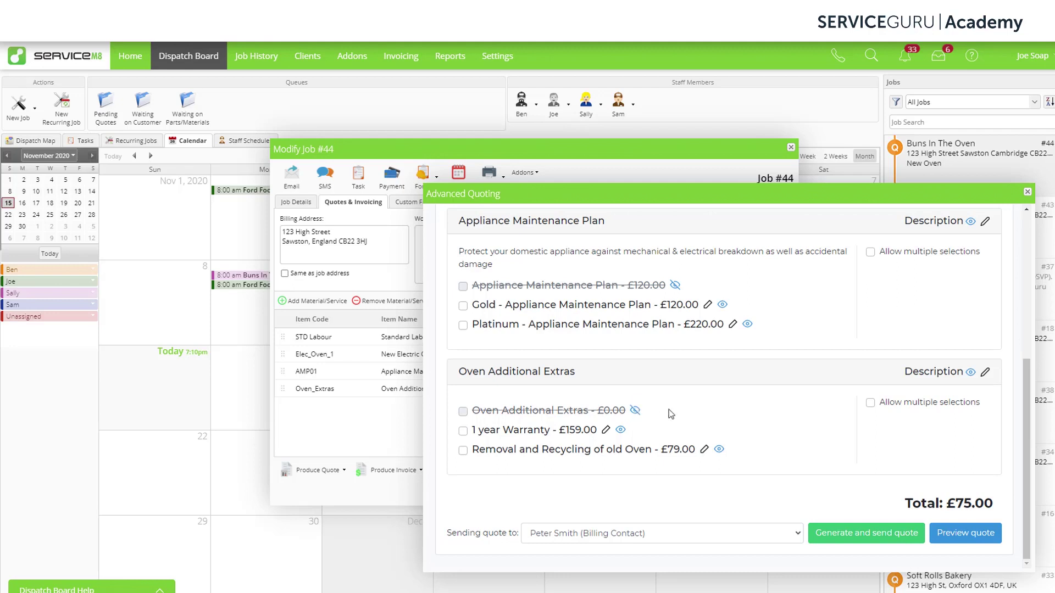
click(871, 404)
Step: Generate a preview of the quote and review its webpage from the instructions down to the oven extras
click(966, 533)
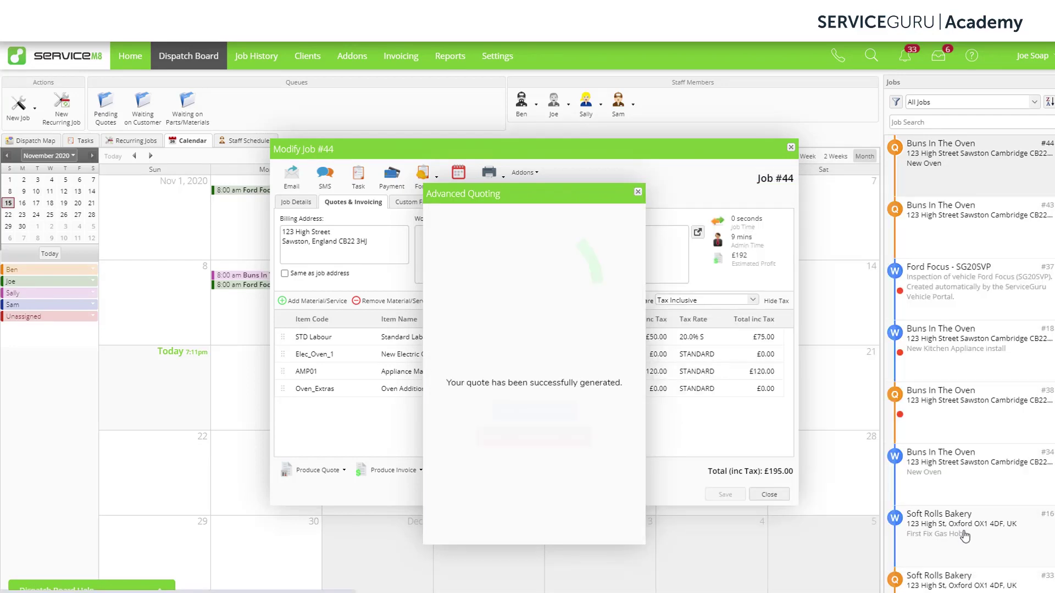
click(519, 414)
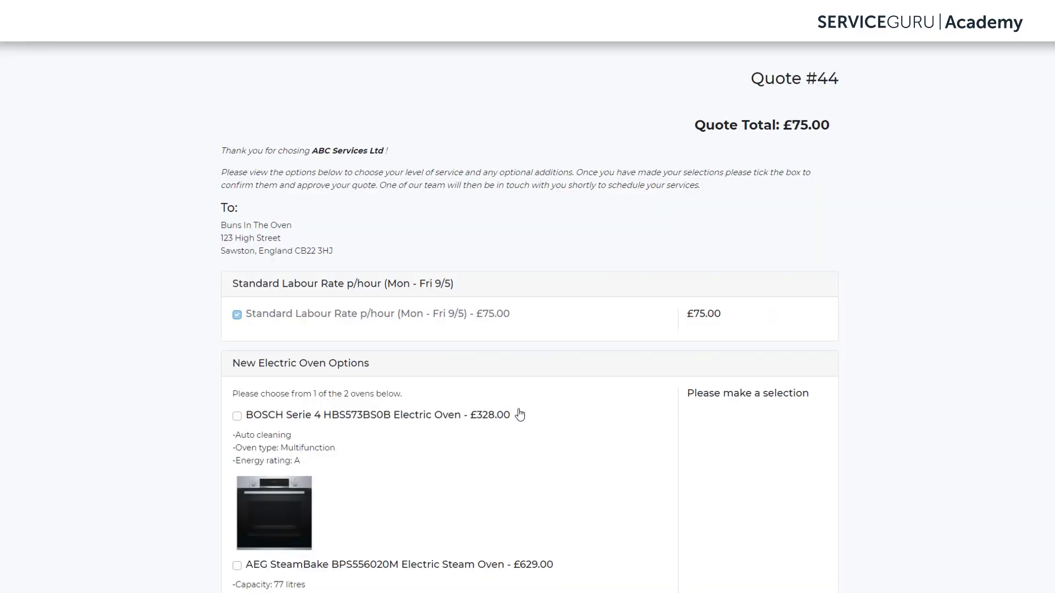
scroll(520, 414, down, 2)
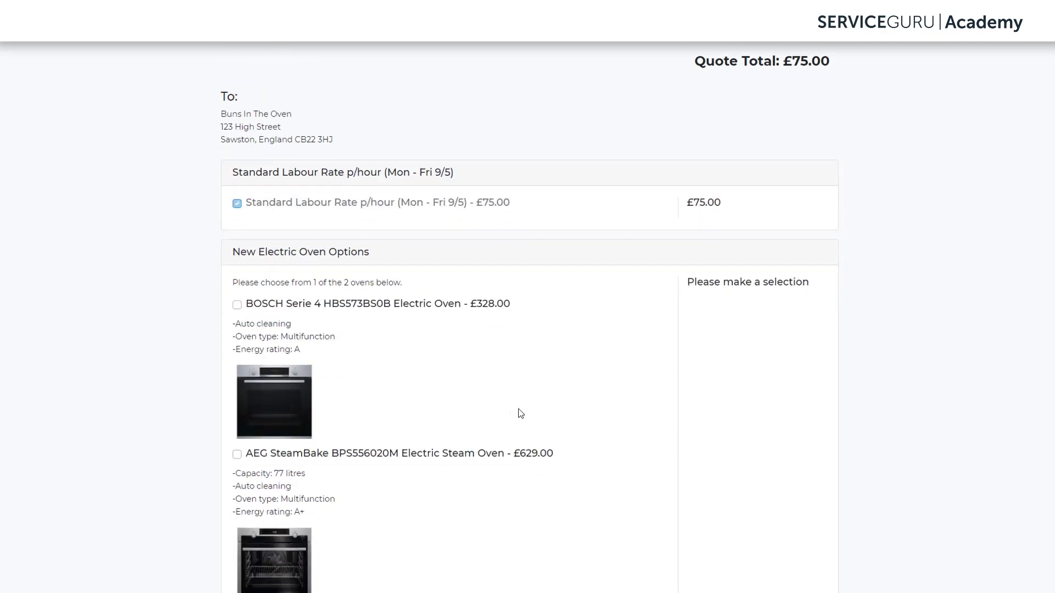
scroll(521, 413, down, 10)
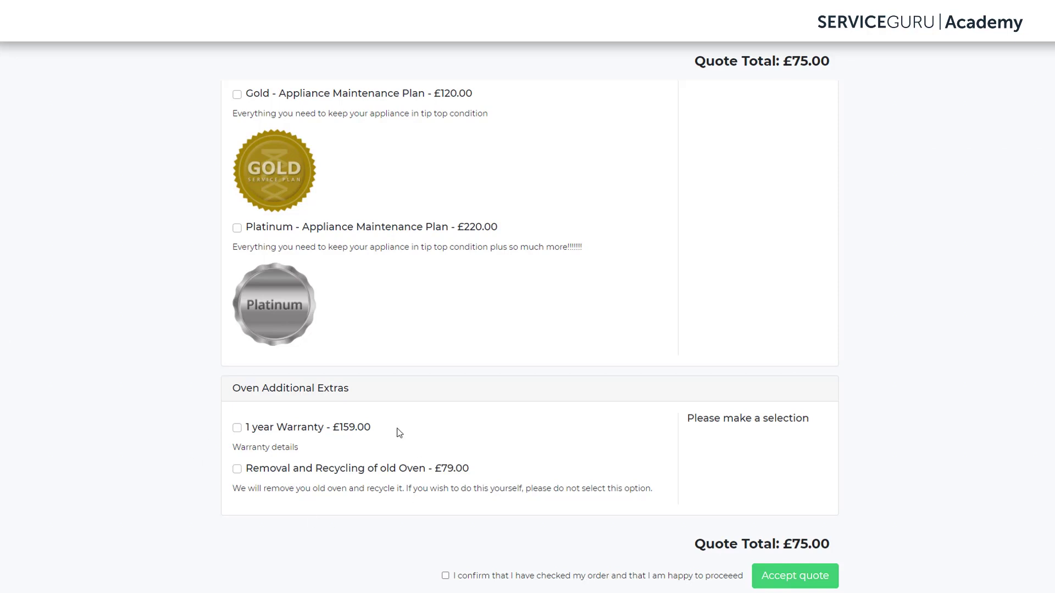
Step: Test choosing Removal and Recycling of old Oven together with 1 year Warranty, and close the quote preview
click(237, 470)
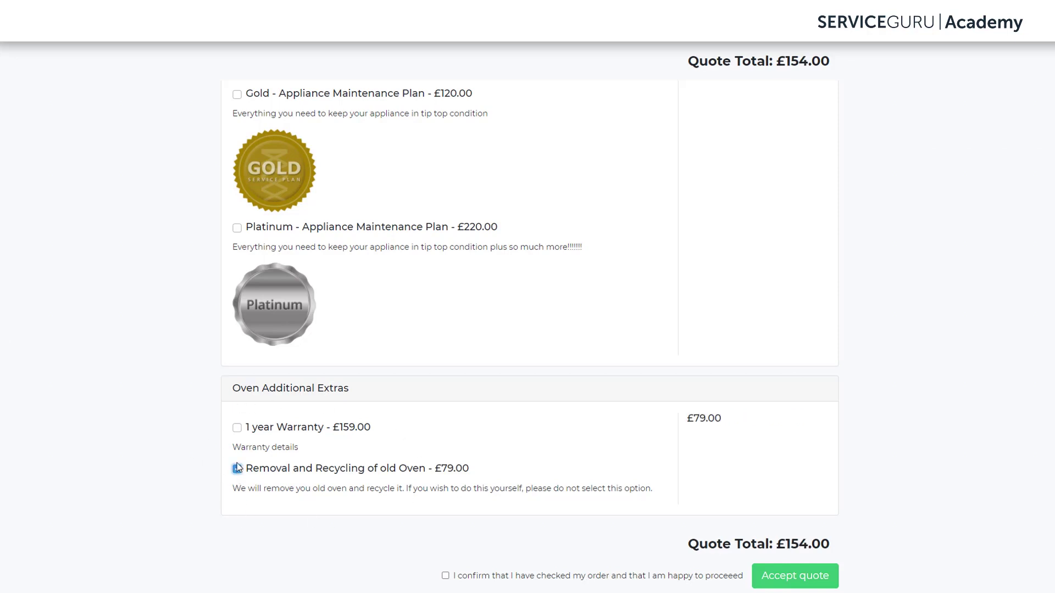
click(237, 429)
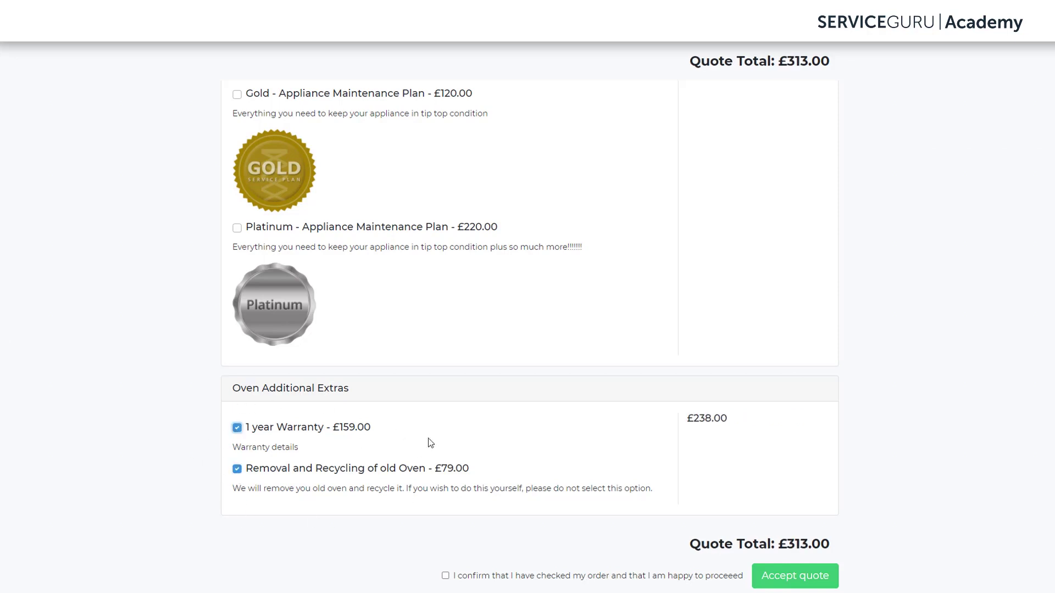
click(237, 428)
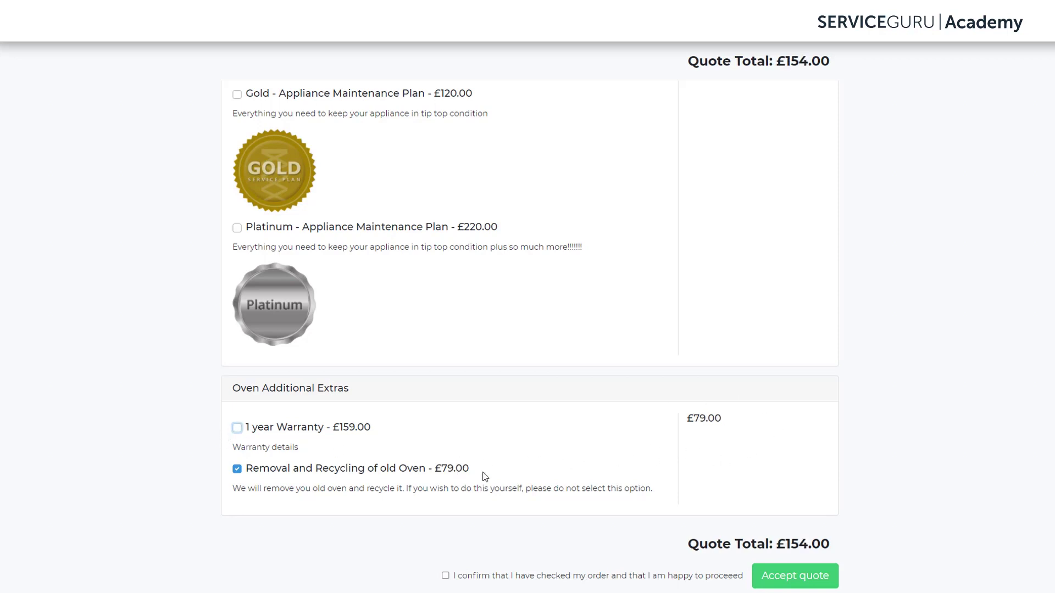
click(237, 428)
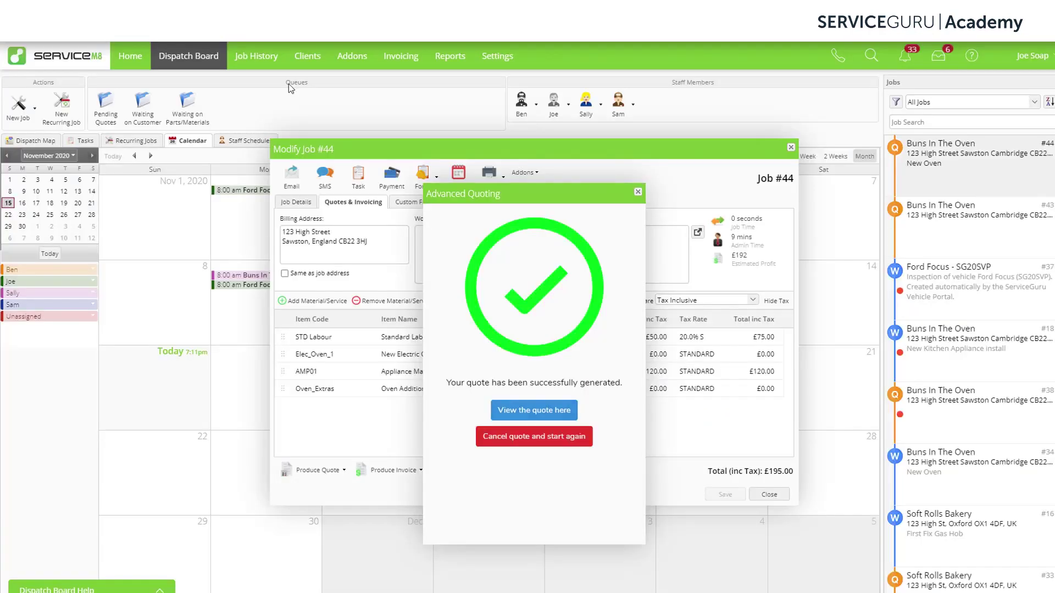
click(638, 193)
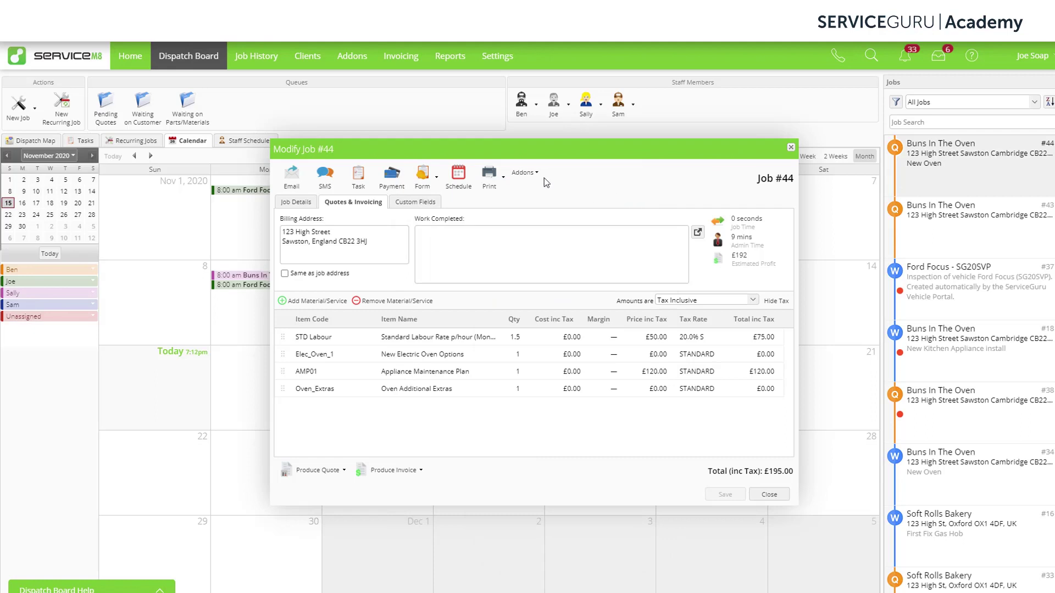
Step: Reopen the quote builder for job #44, choose the billing contact as recipient, and generate and send the quote
click(525, 173)
click(571, 446)
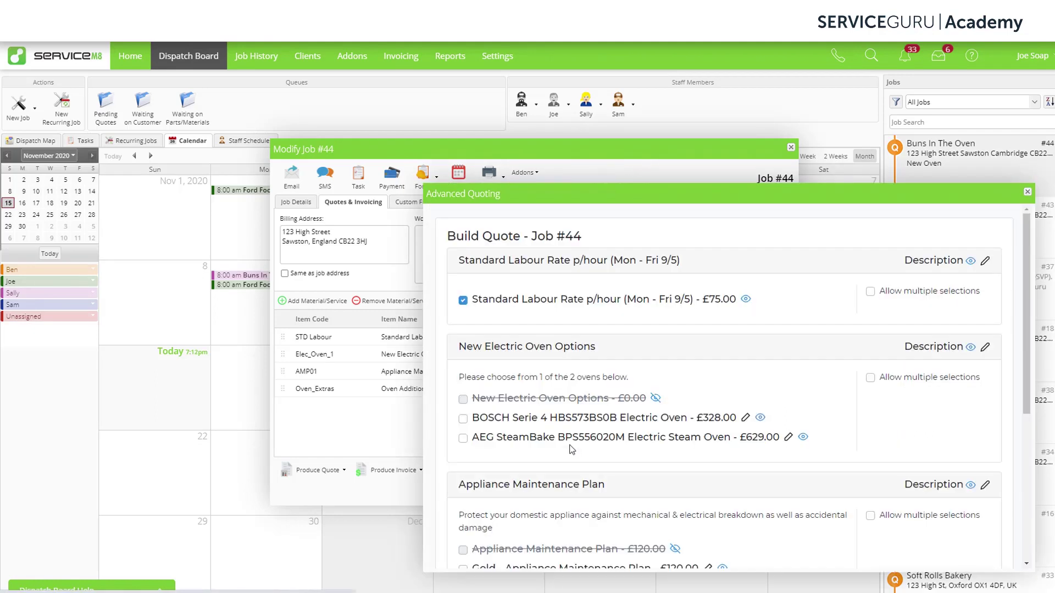
scroll(571, 450, down, 5)
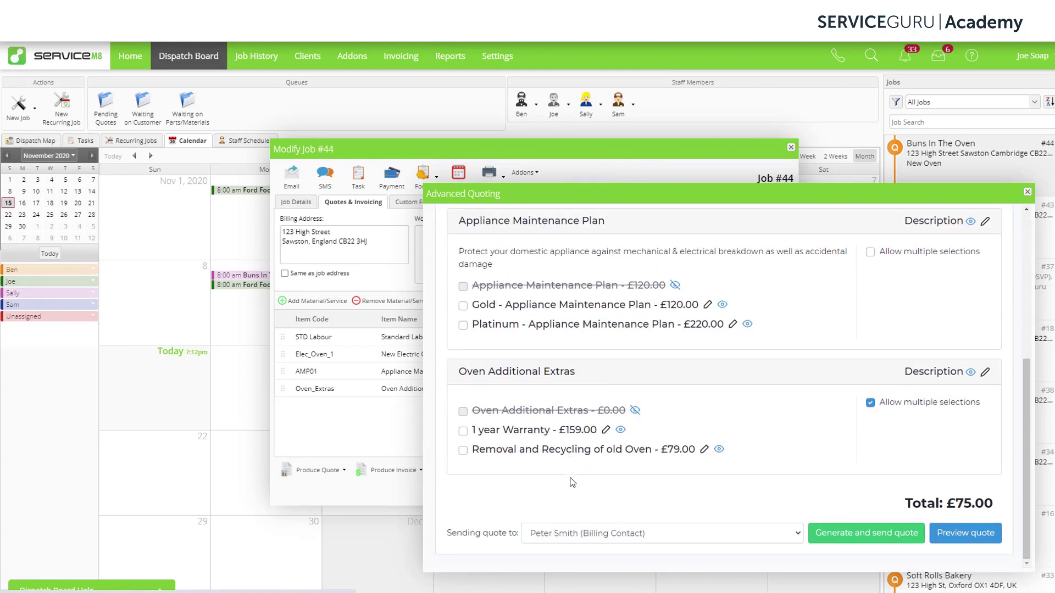
click(681, 535)
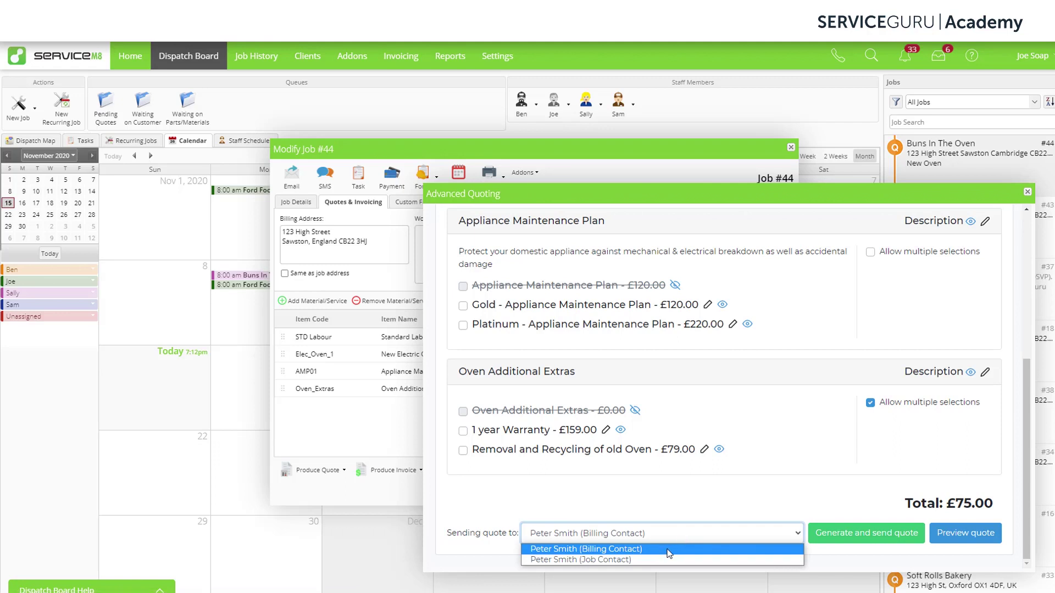
click(670, 550)
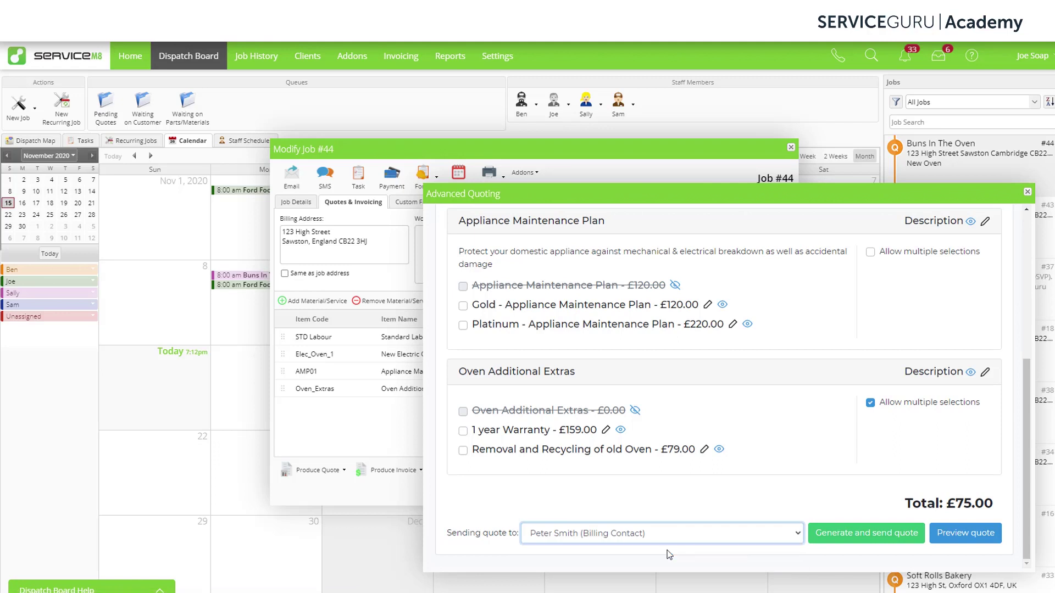
click(845, 546)
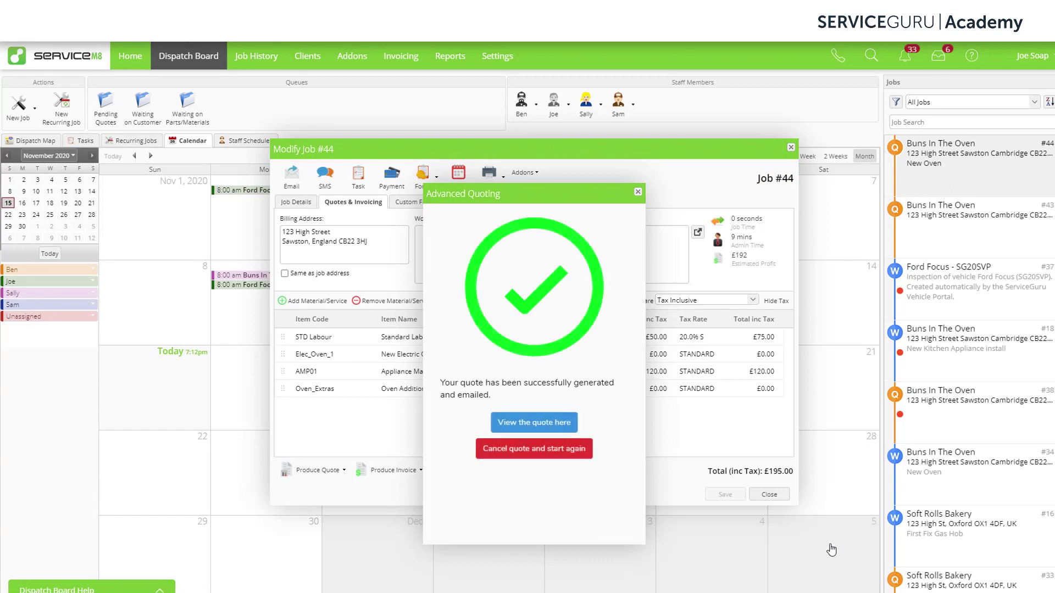
Step: View the sent quote and select the BOSCH Serie 4 HBS573BS0B Electric Oven and the Gold Appliance Maintenance Plan
click(552, 423)
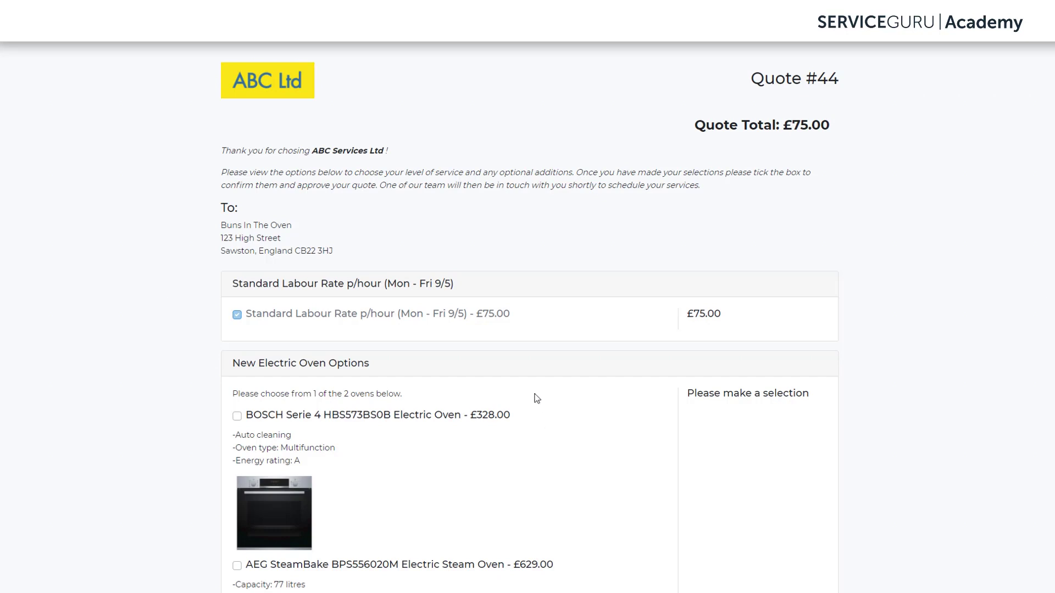
click(236, 417)
scroll(644, 473, down, 7)
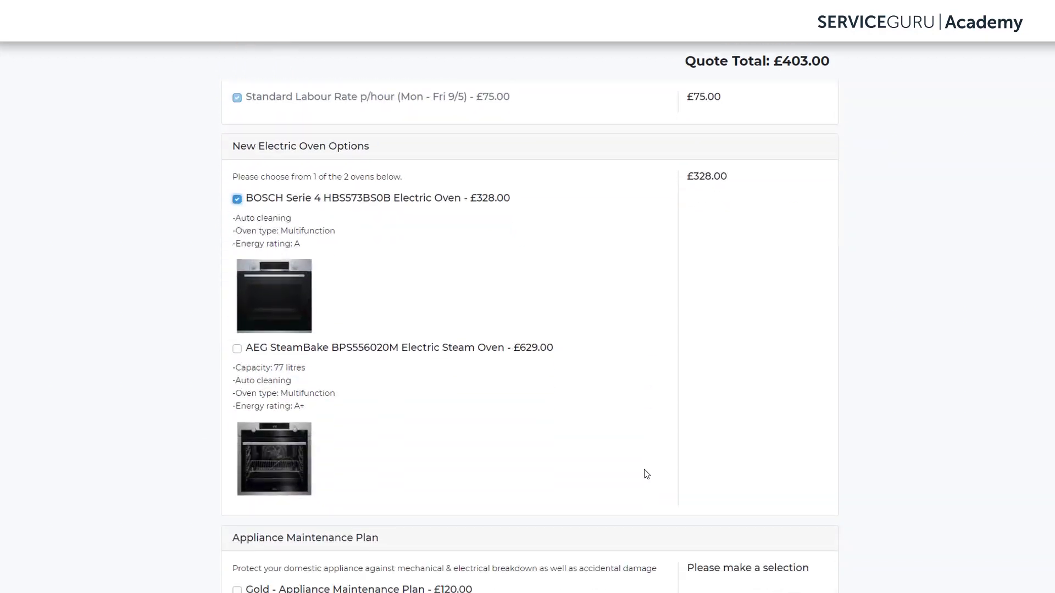
scroll(644, 473, down, 3)
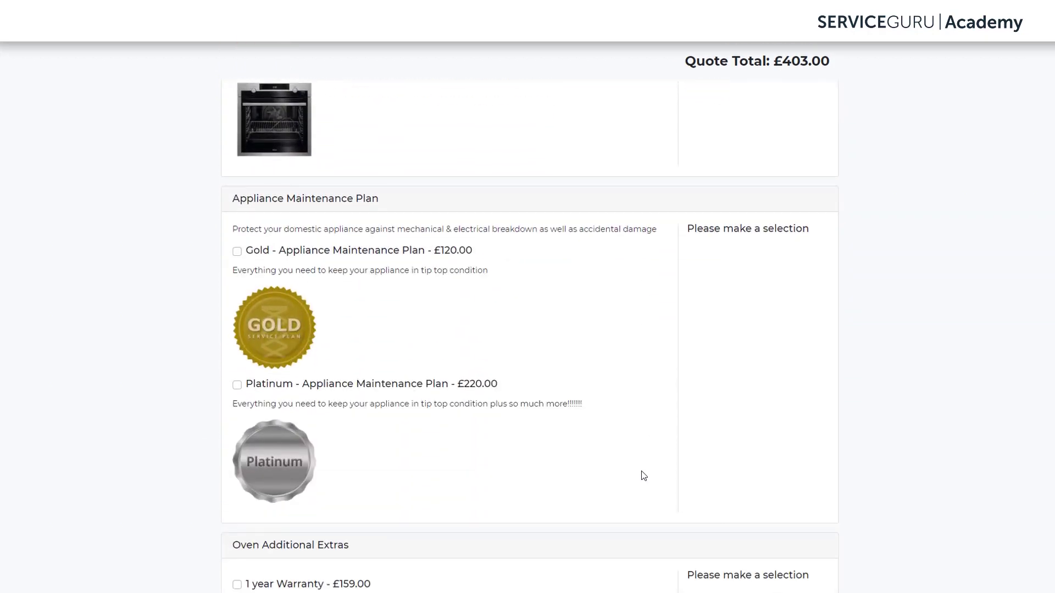
click(237, 251)
scroll(198, 297, down, 3)
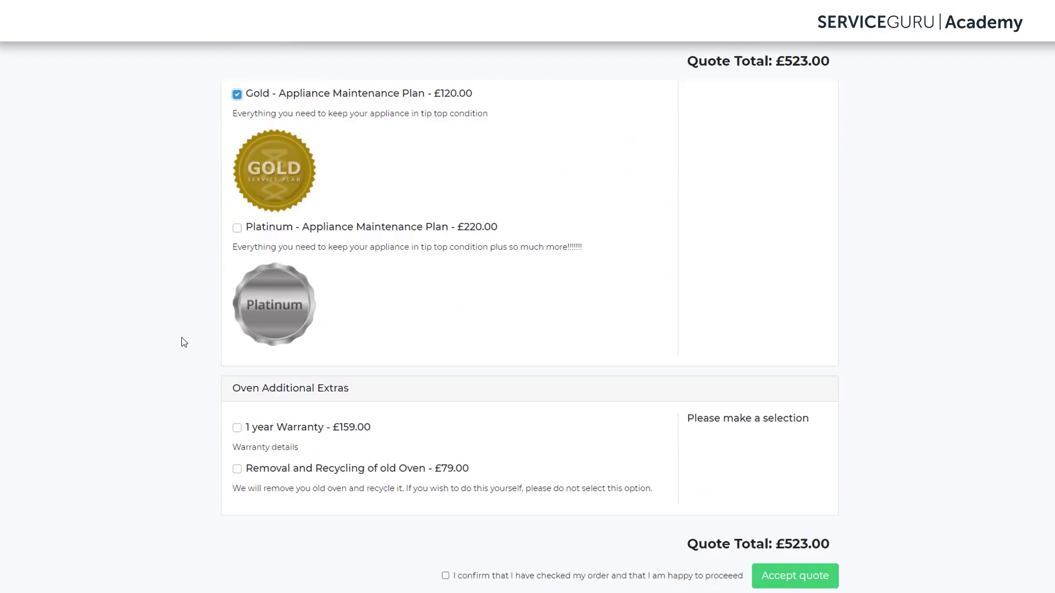
Step: Add 1 year Warranty and Removal and Recycling of old Oven, then confirm the order and accept the quote
click(237, 428)
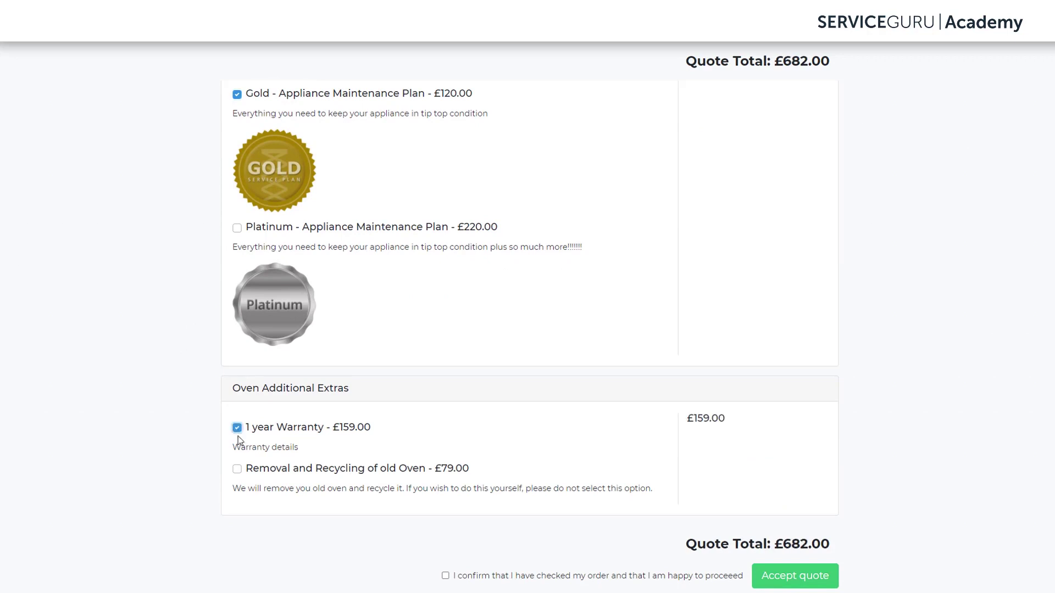
click(241, 472)
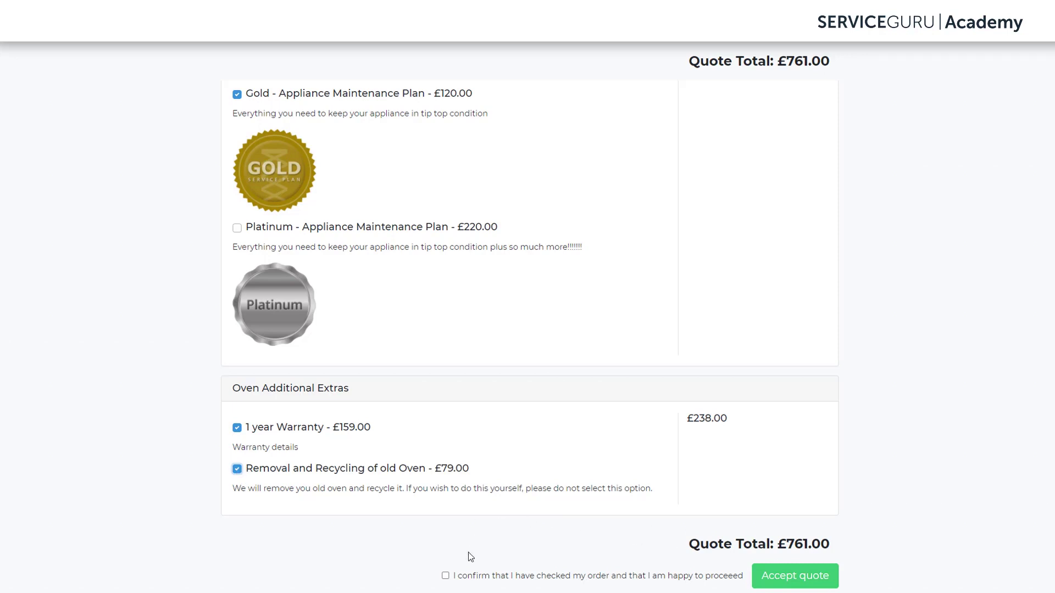
click(446, 576)
click(770, 581)
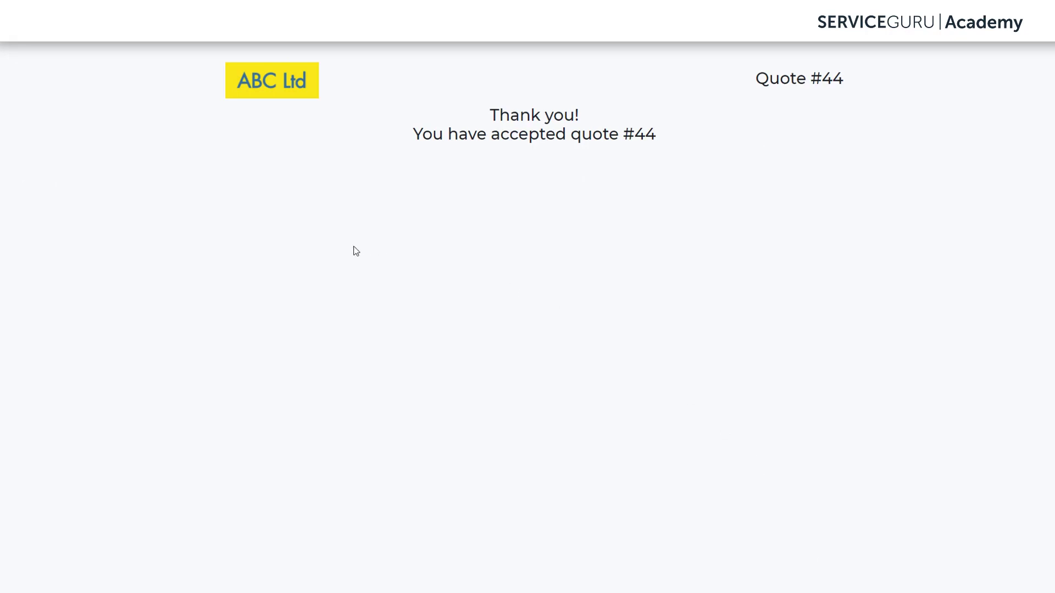
Step: Return to ServiceM8, close and reopen job #44, and check the quote line items against the customer's accepted selections
click(176, 11)
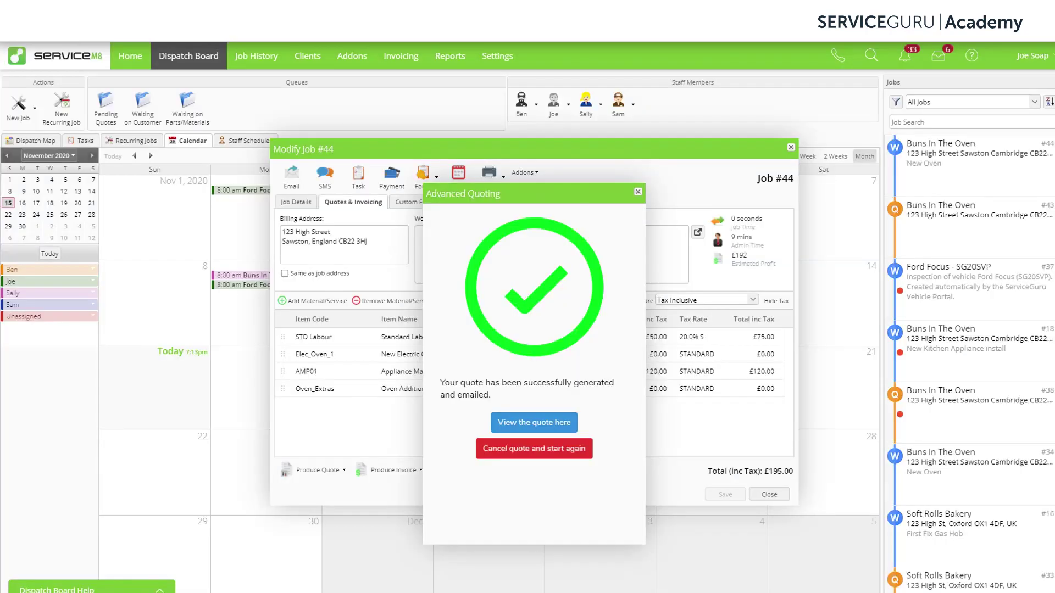
click(637, 192)
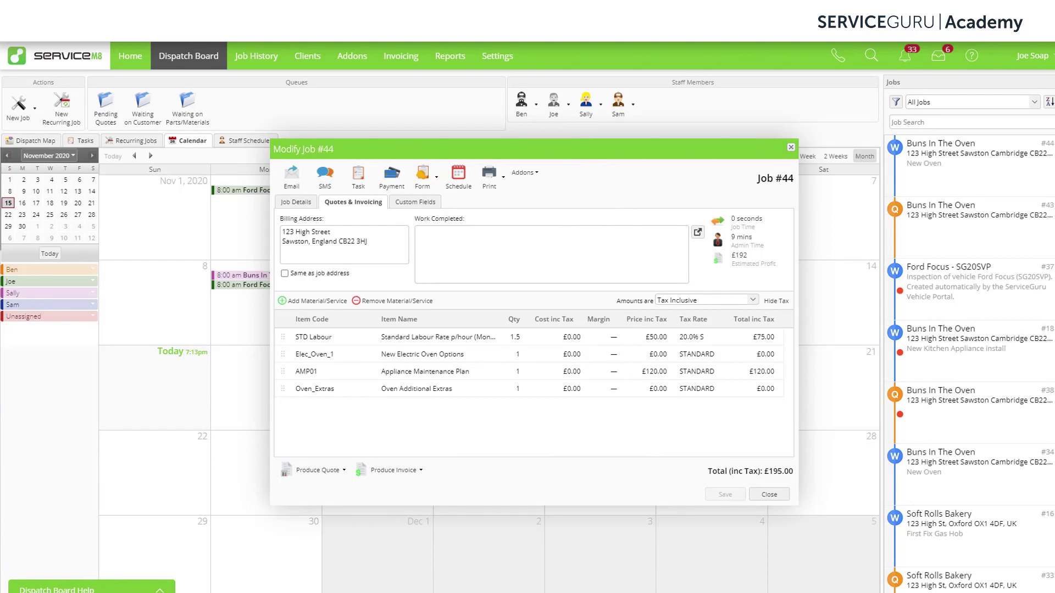
click(790, 147)
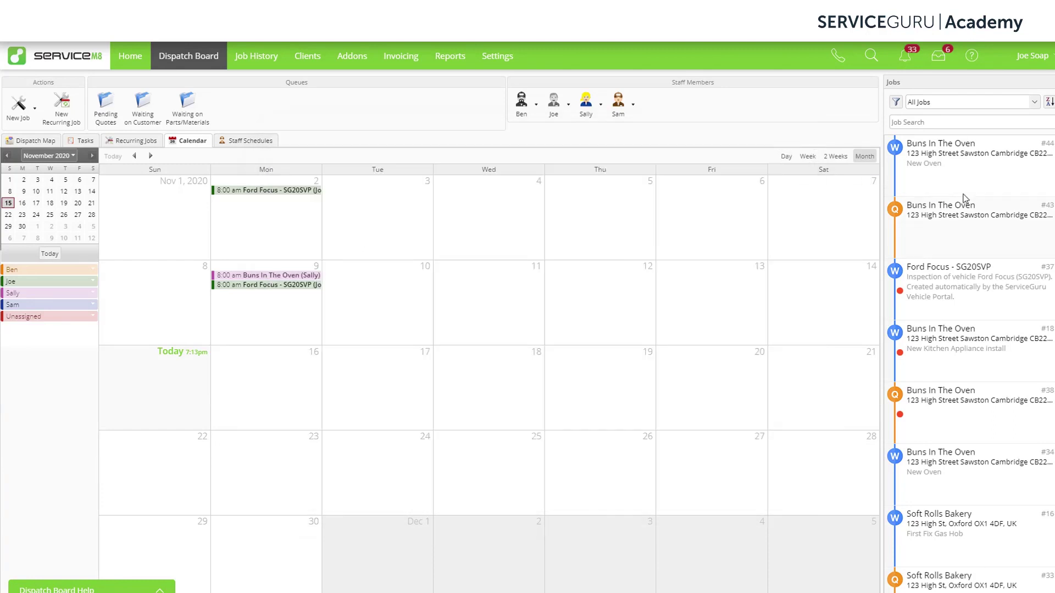
double_click(973, 170)
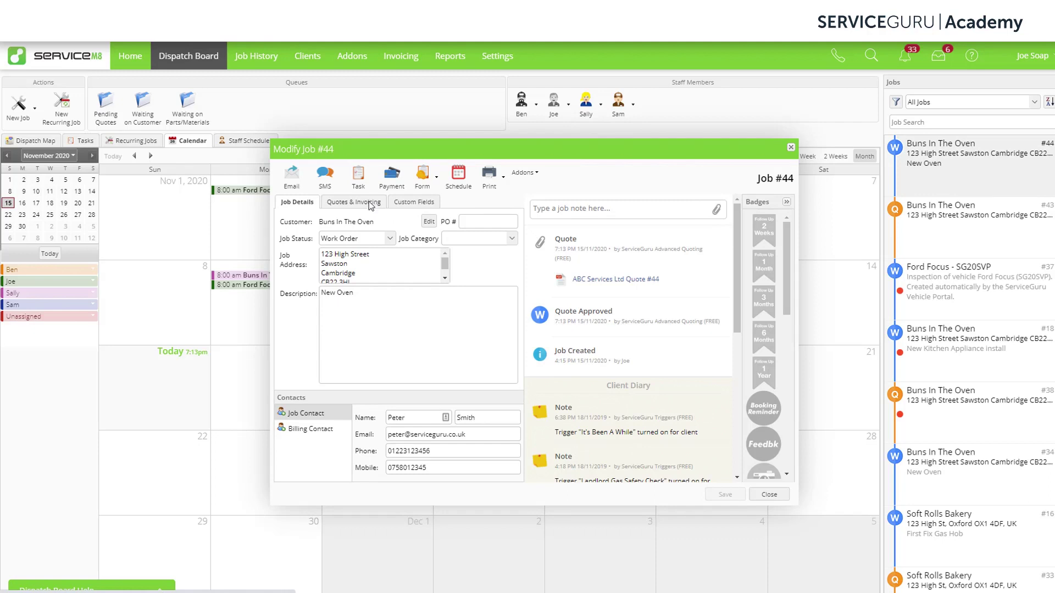
click(371, 203)
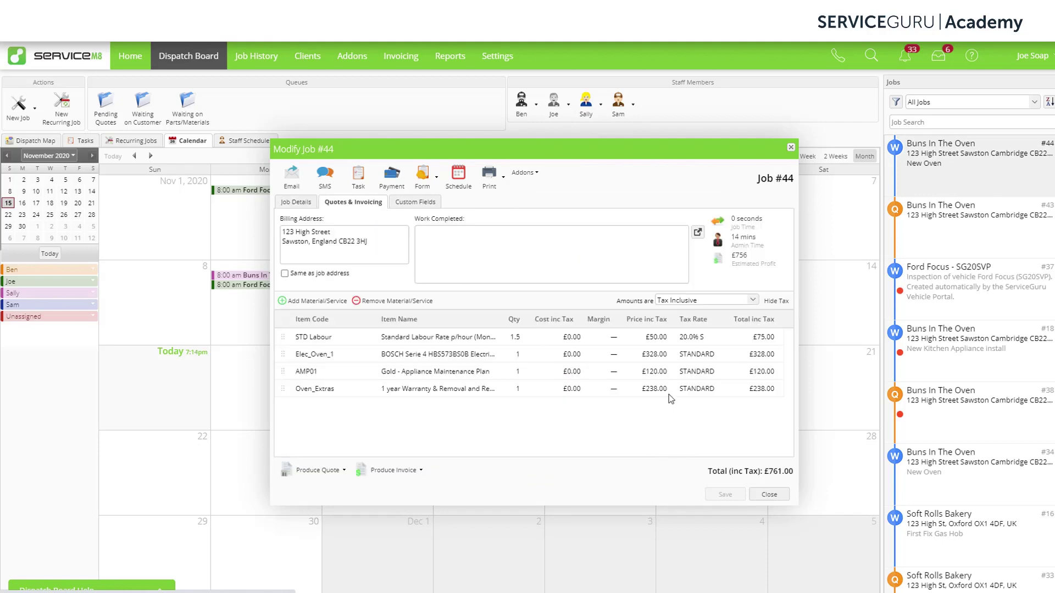